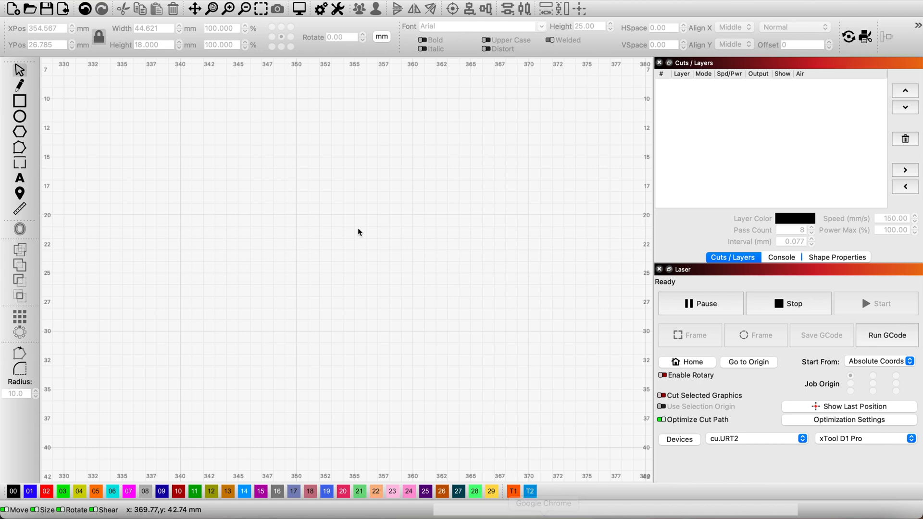
Draw a rectangle on the empty canvas, unlock its aspect ratio, and size it to 65 mm wide by 21 mm high.
click(24, 104)
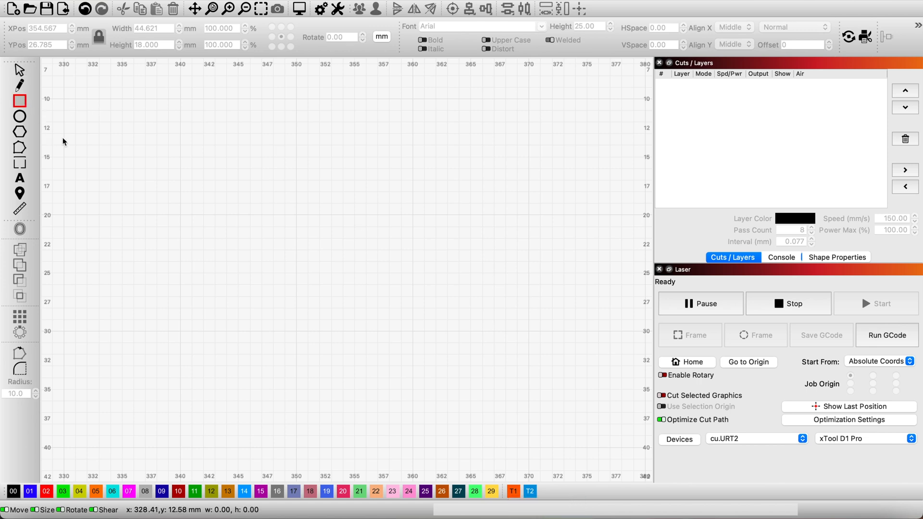
drag(224, 290, 557, 279)
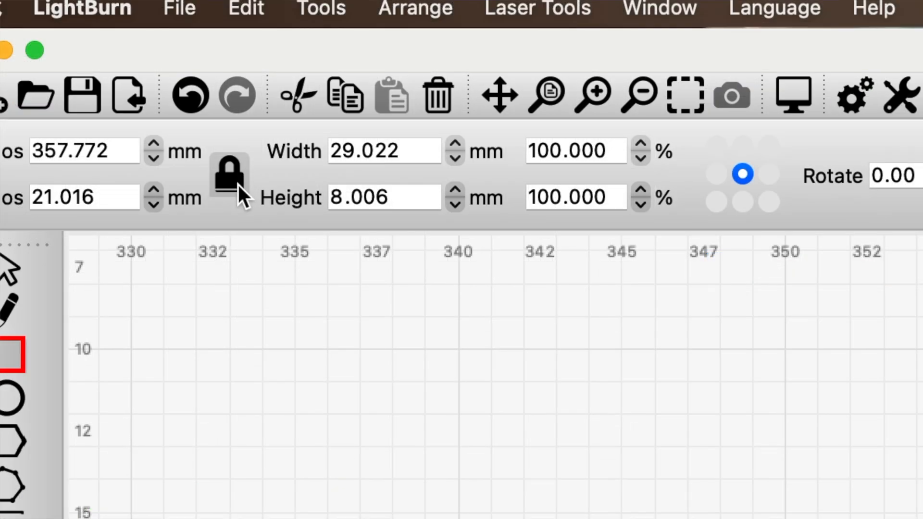
click(237, 182)
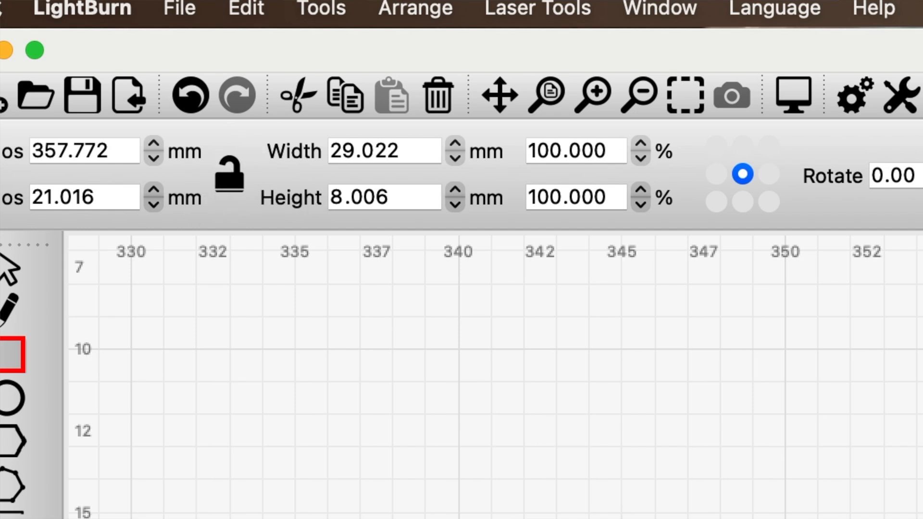
click(418, 149)
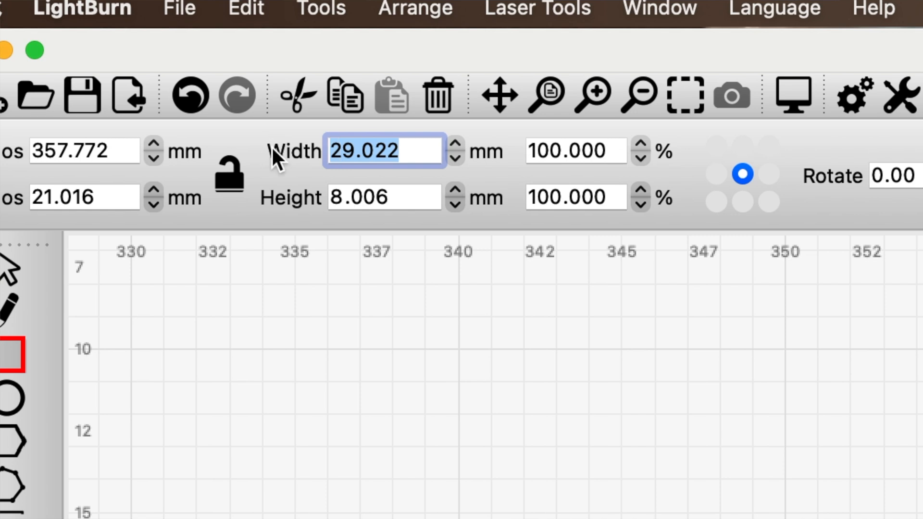
text(65)
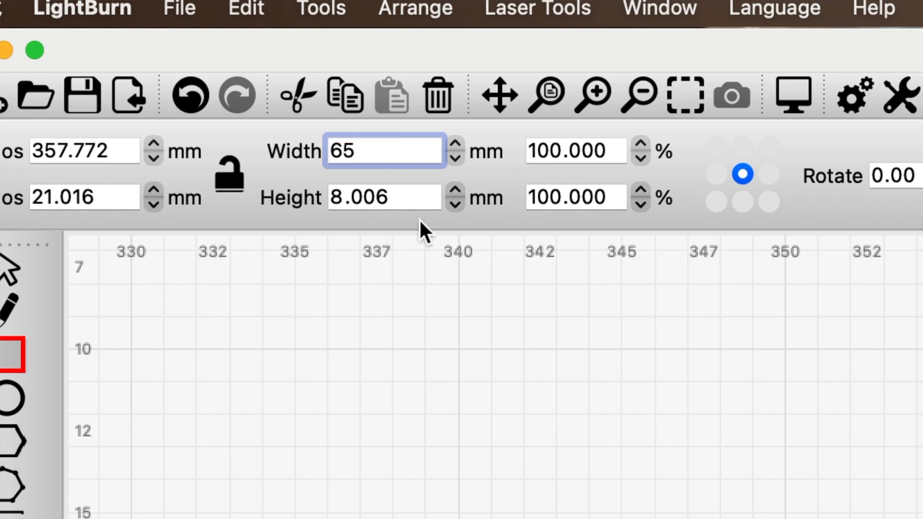
click(418, 197)
key(super+a)
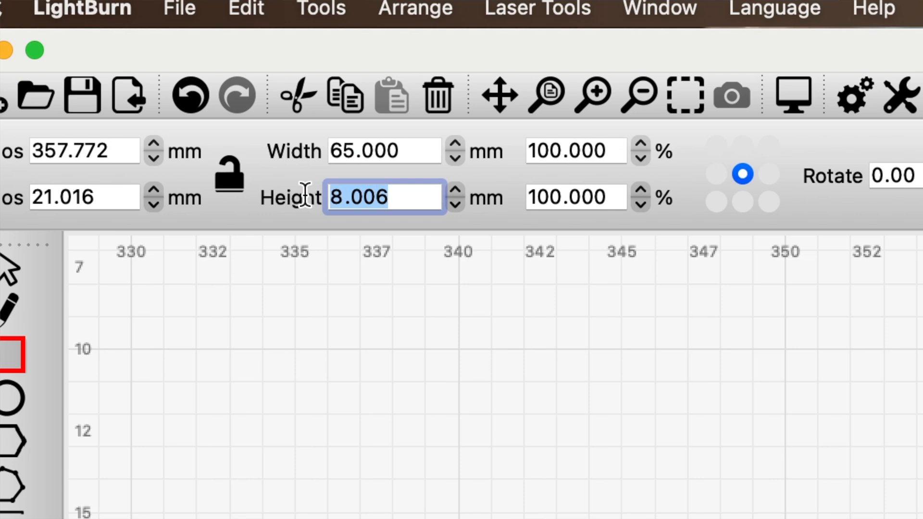
text(21)
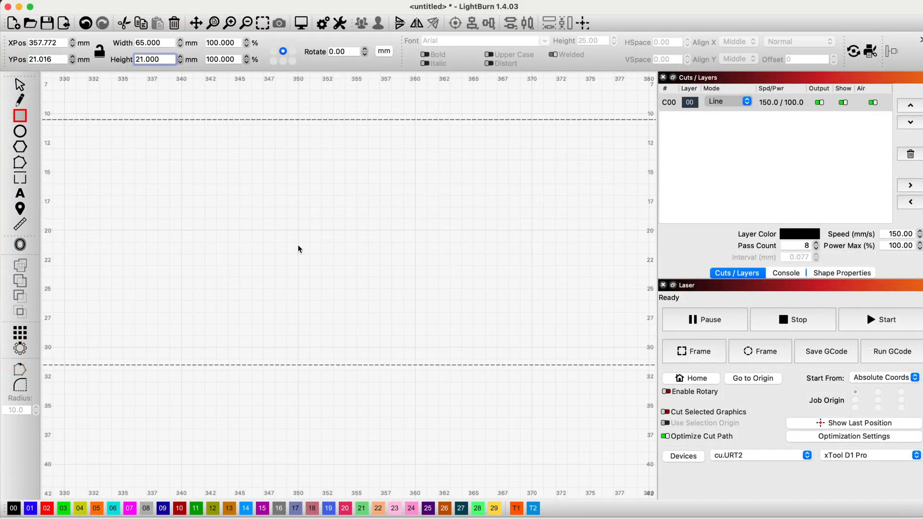
key(Return)
Leave rectangle drawing and move the rectangle about 31 mm down the work area.
scroll(302, 251, down, 3)
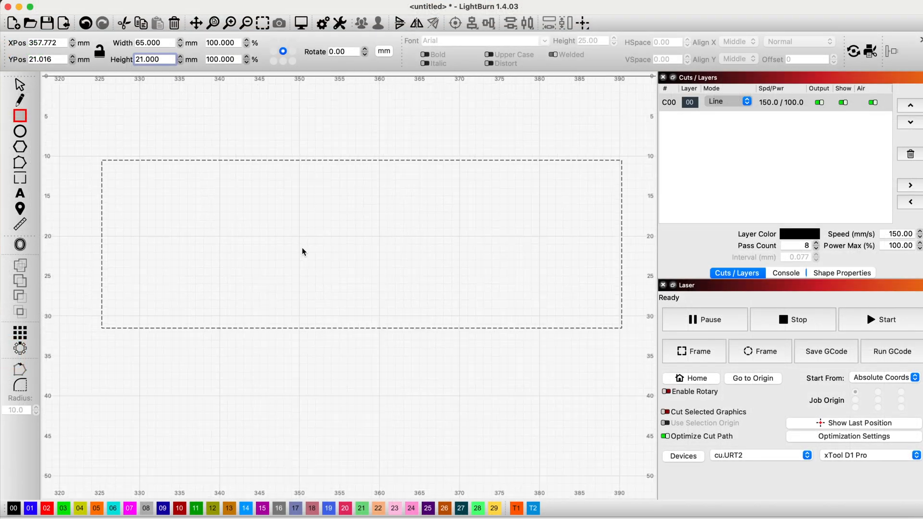
scroll(303, 252, down, 3)
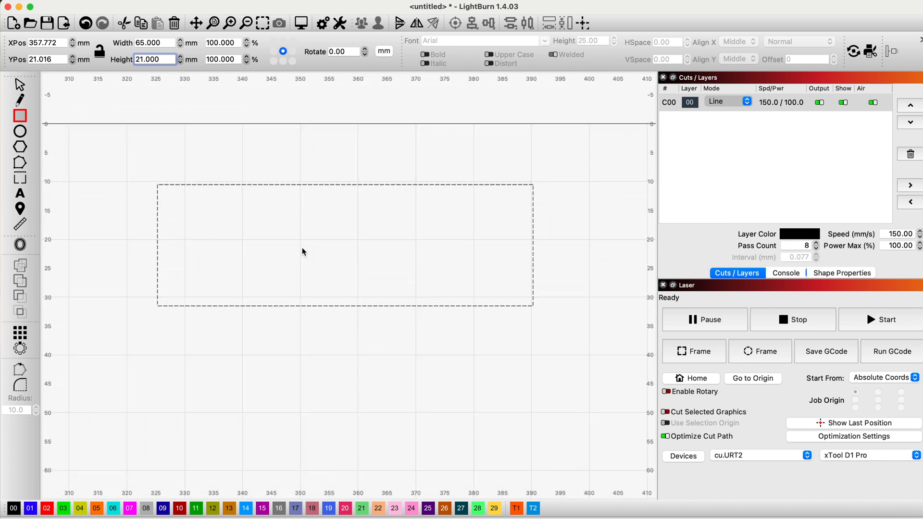
scroll(303, 251, down, 2)
scroll(303, 256, down, 2)
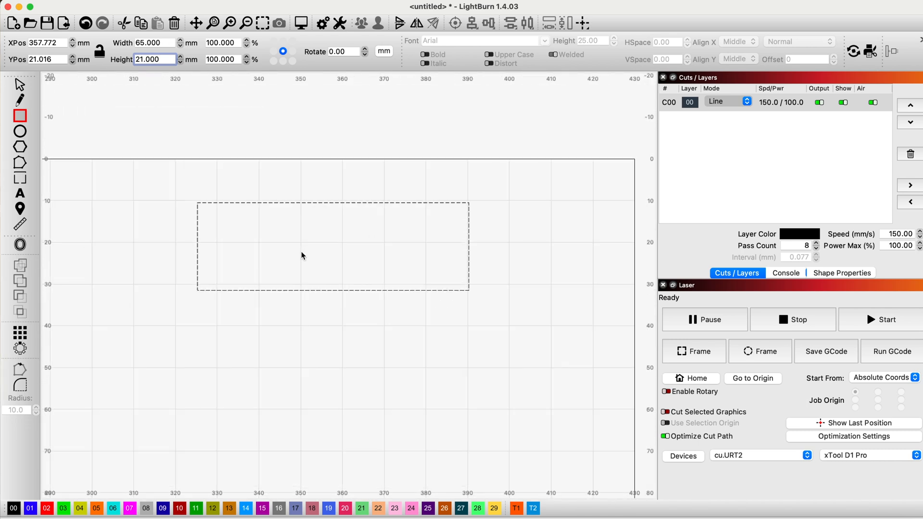
key(Escape)
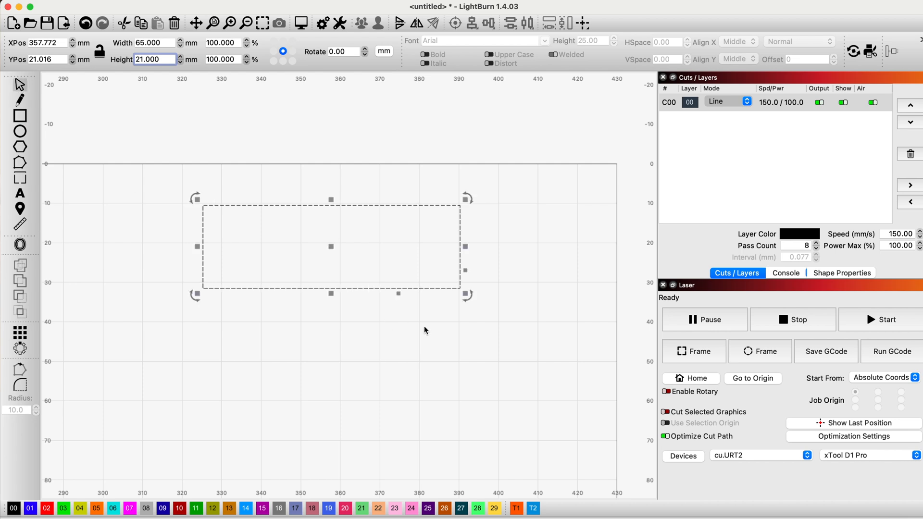
drag(494, 176, 320, 285)
drag(329, 247, 331, 369)
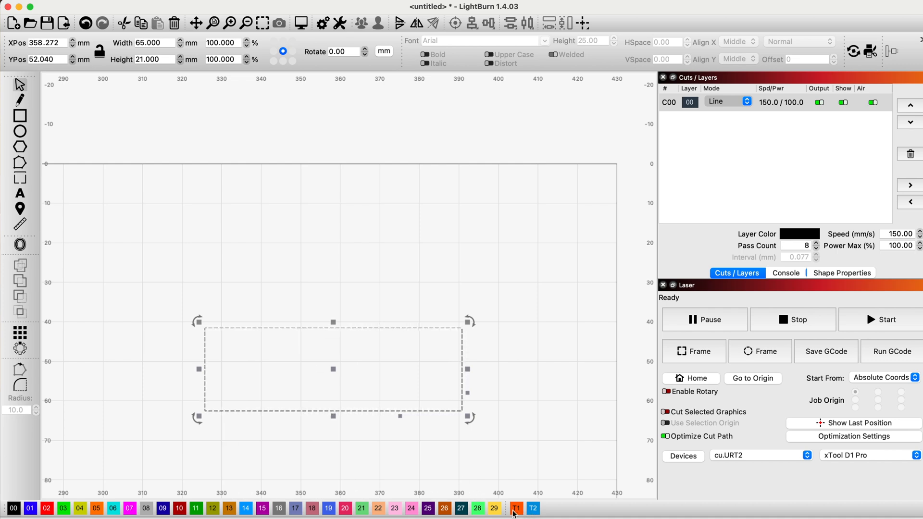
Assign the rectangle to the T1 tool layer and deselect it.
click(517, 512)
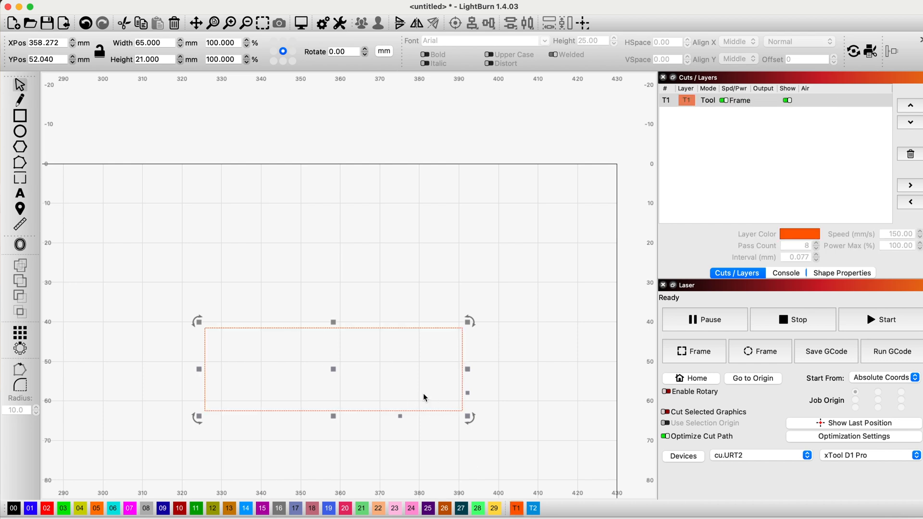
click(550, 382)
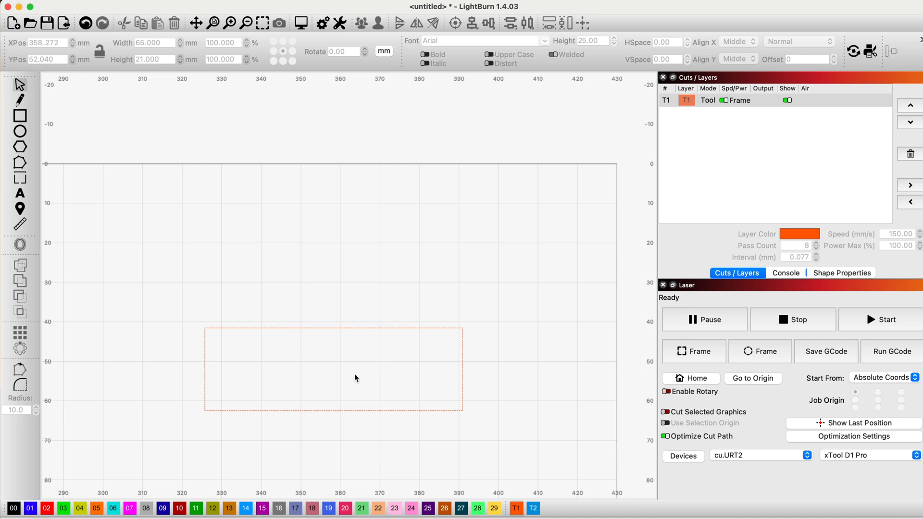
scroll(369, 346, down, 4)
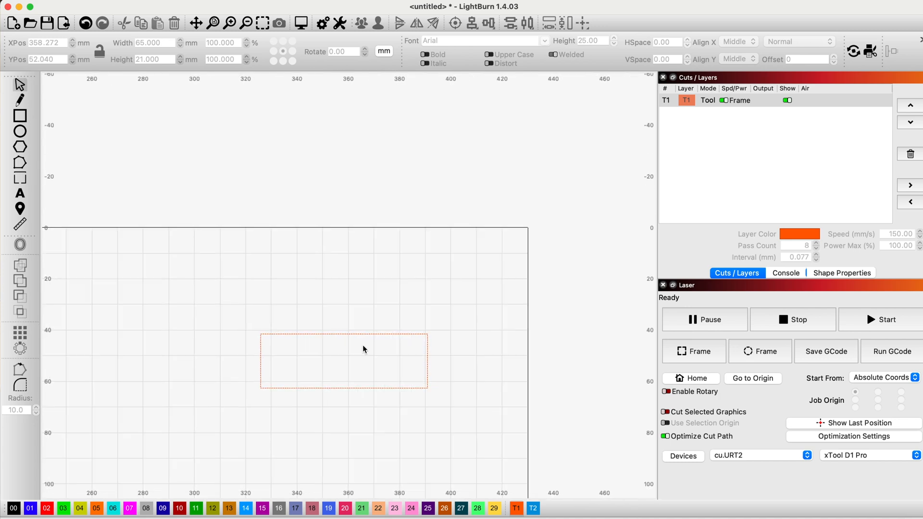
scroll(364, 349, up, 2)
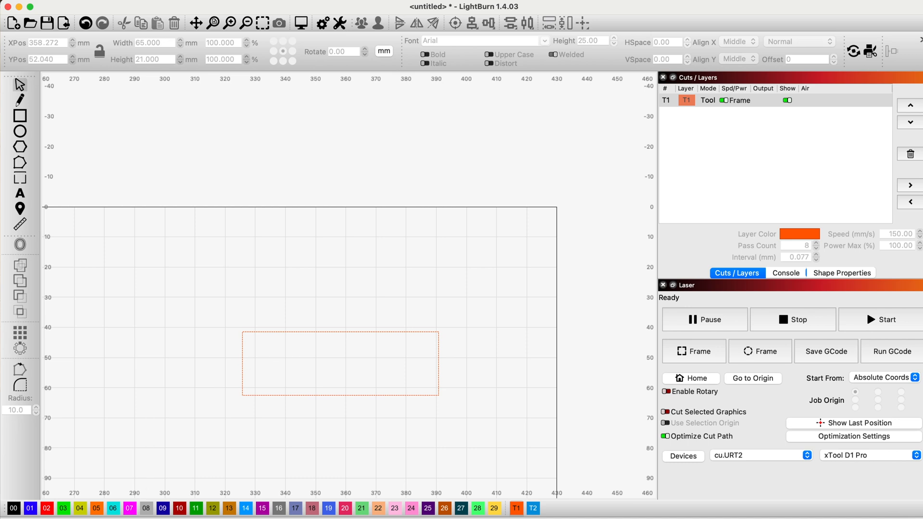
Switch to the Safari browser and search Google for "harmonica line drawing".
click(105, 517)
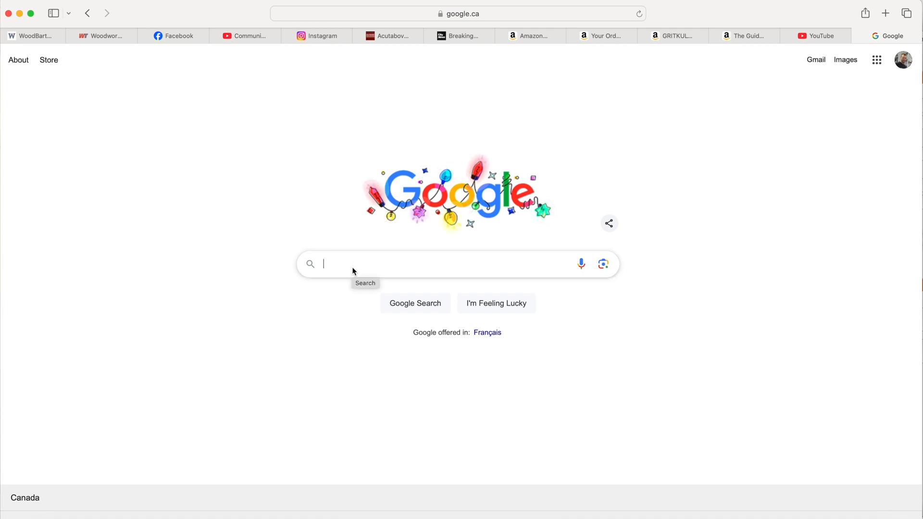
text(harmond)
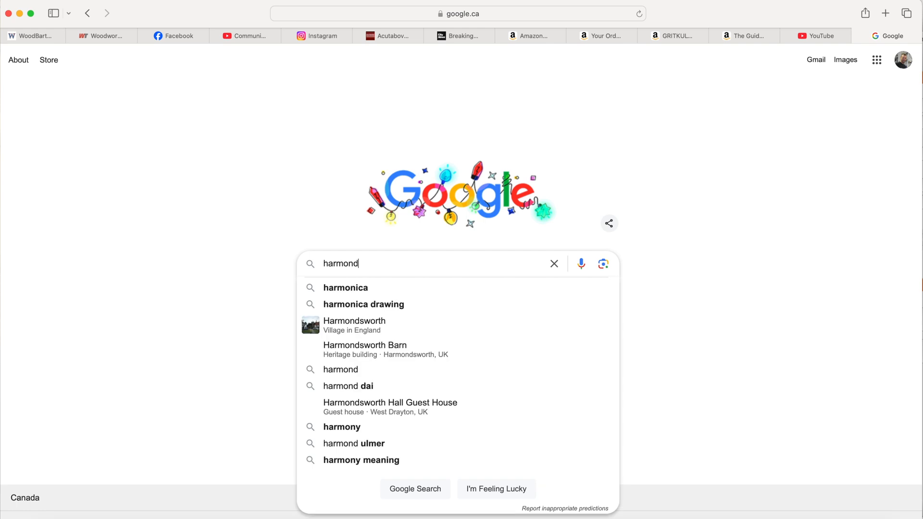
key(BackSpace)
text(i)
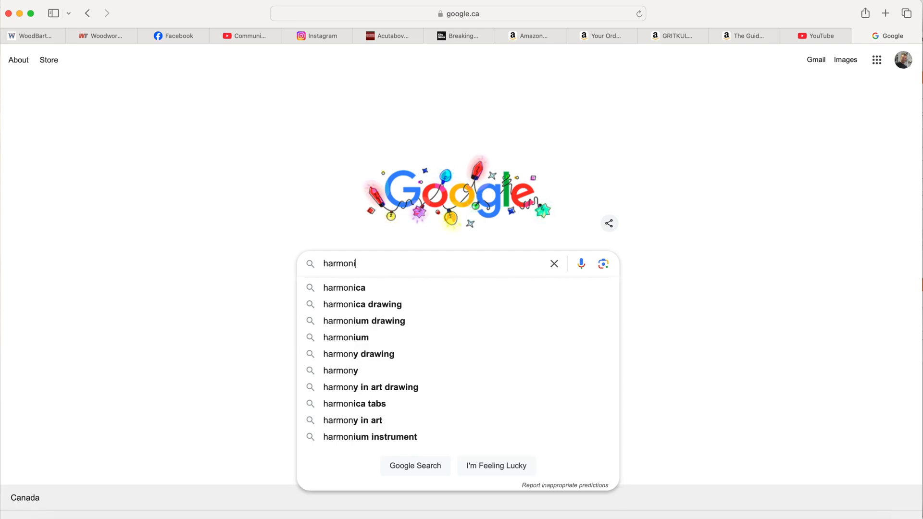
text(ca line drawing)
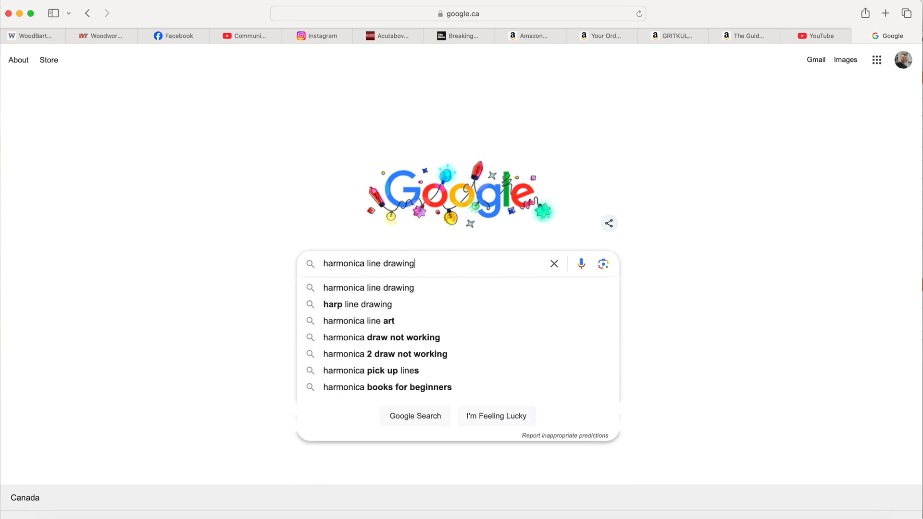
key(Return)
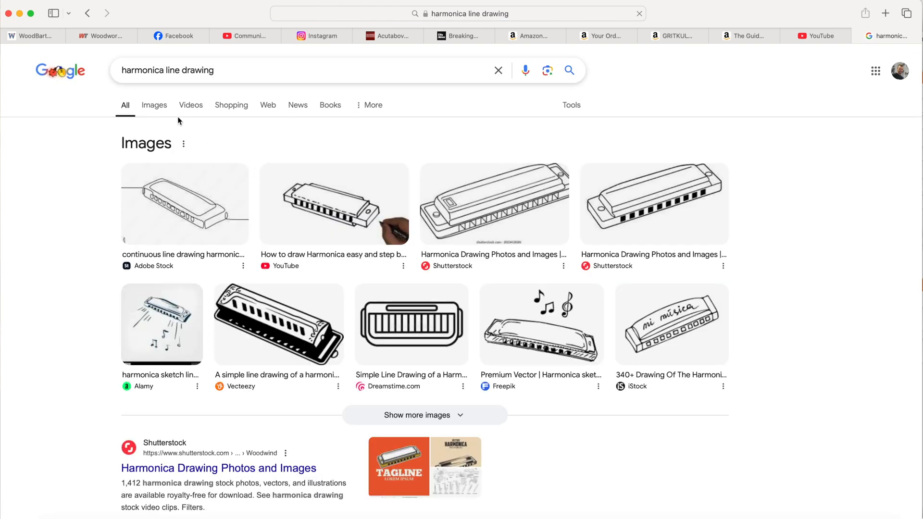
Browse the image results for harmonica drawings and open the preview of the black-and-white iStock harmonica illustration.
click(309, 313)
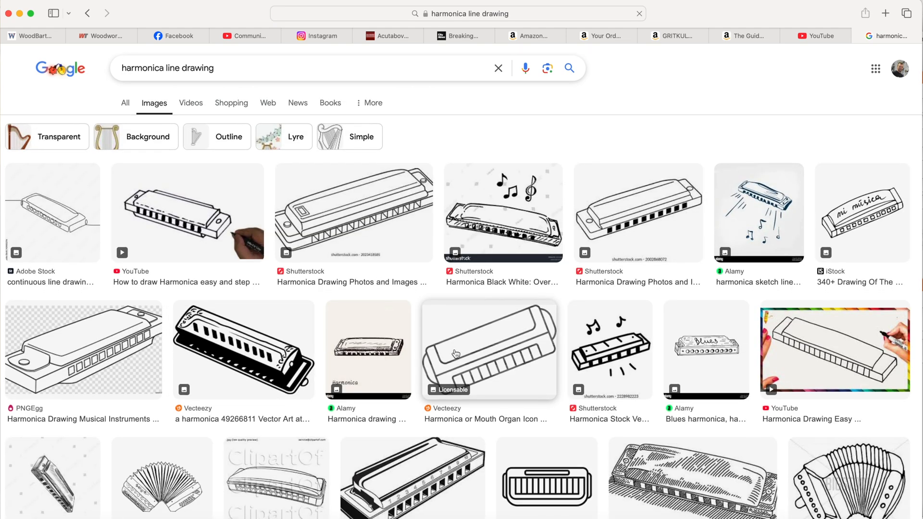
scroll(454, 358, down, 5)
scroll(452, 362, down, 2)
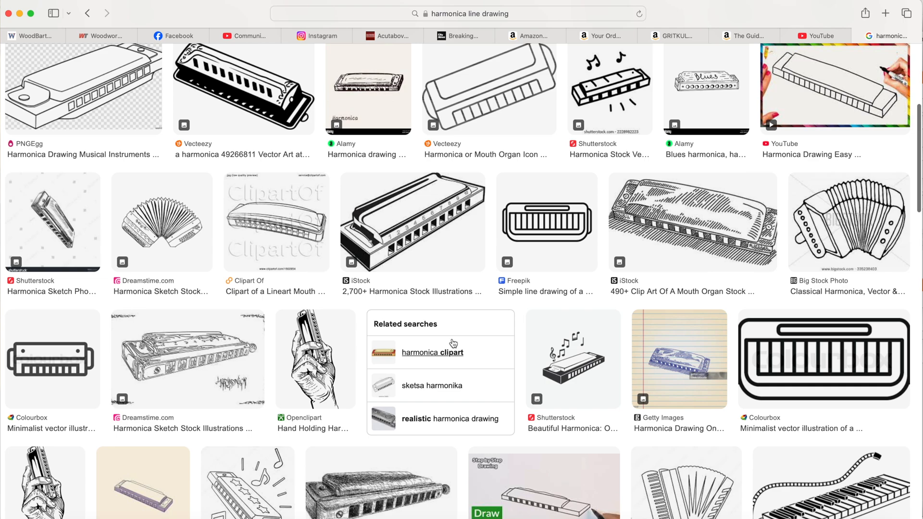
scroll(453, 342, down, 3)
scroll(451, 343, up, 4)
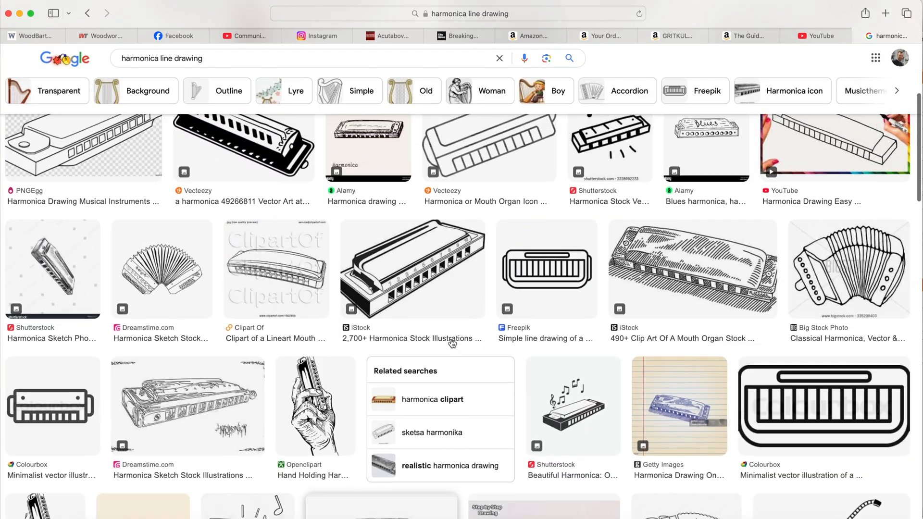
scroll(452, 342, up, 2)
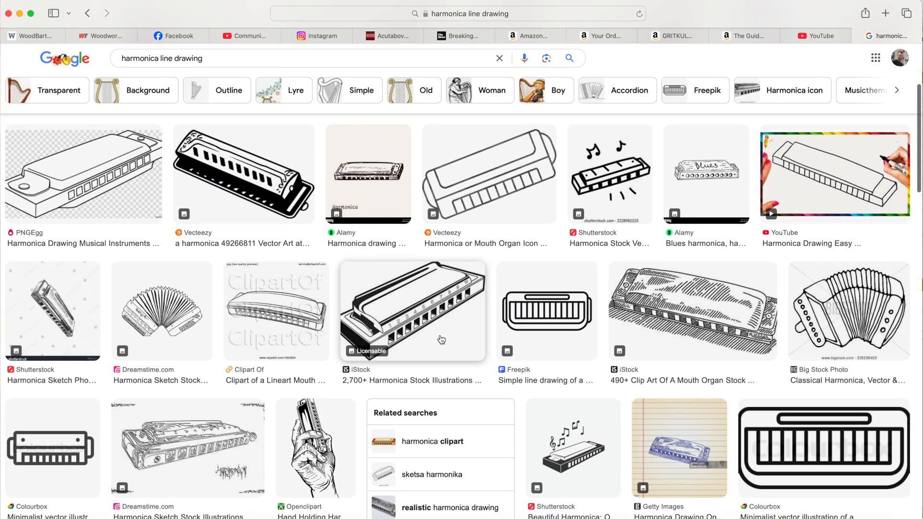
click(441, 340)
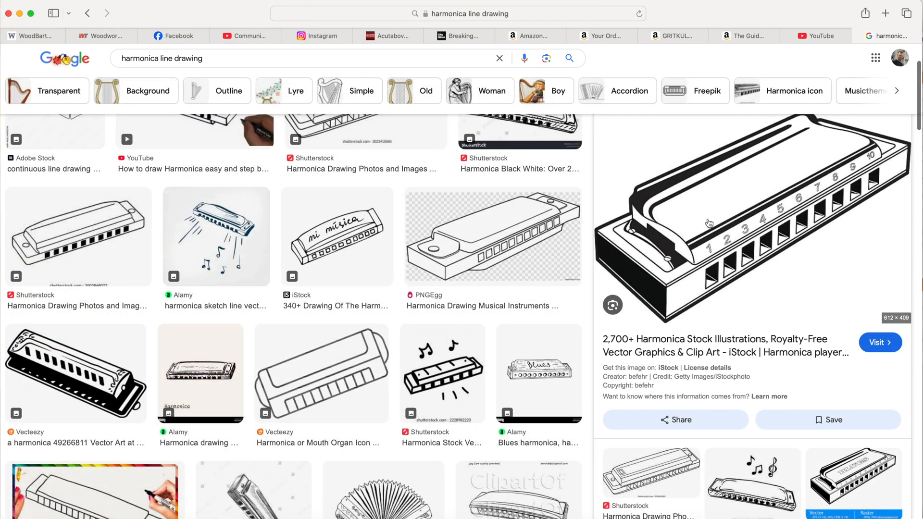
Save the previewed harmonica image to the Desktop under the name "harmonica".
right_click(751, 203)
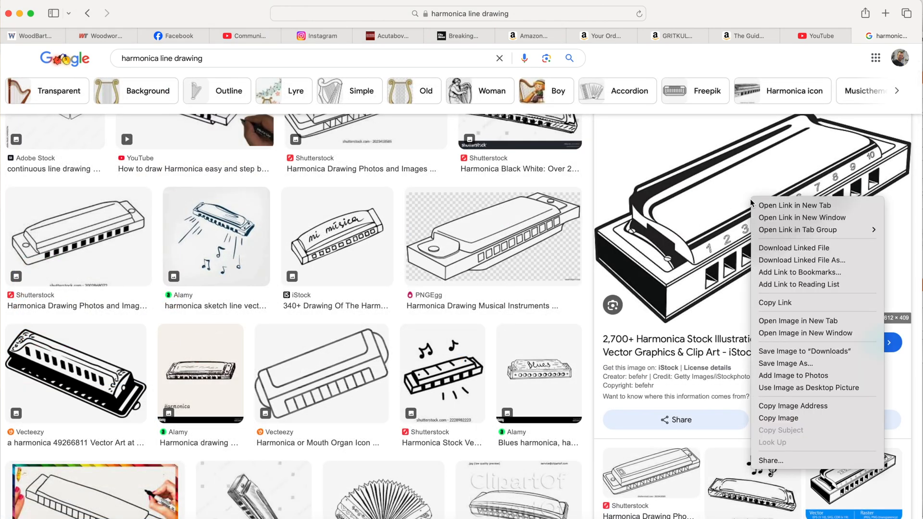
click(785, 364)
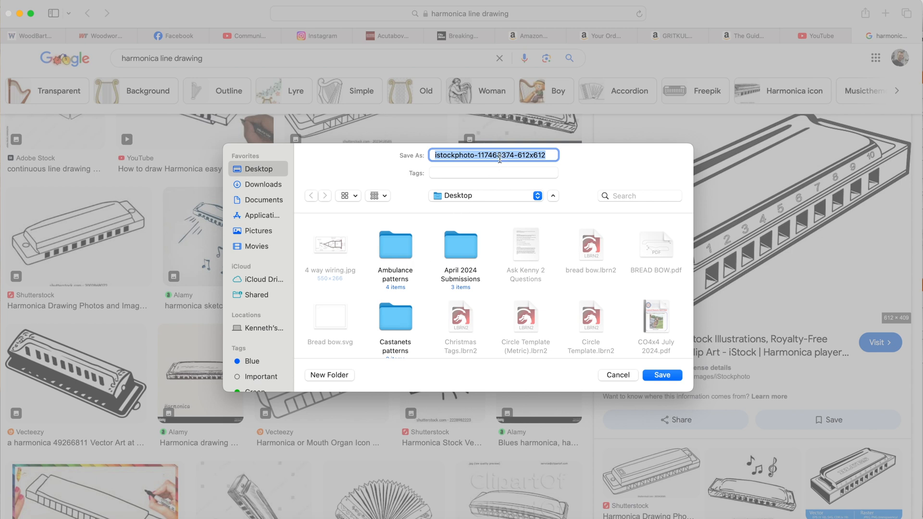
text(ho)
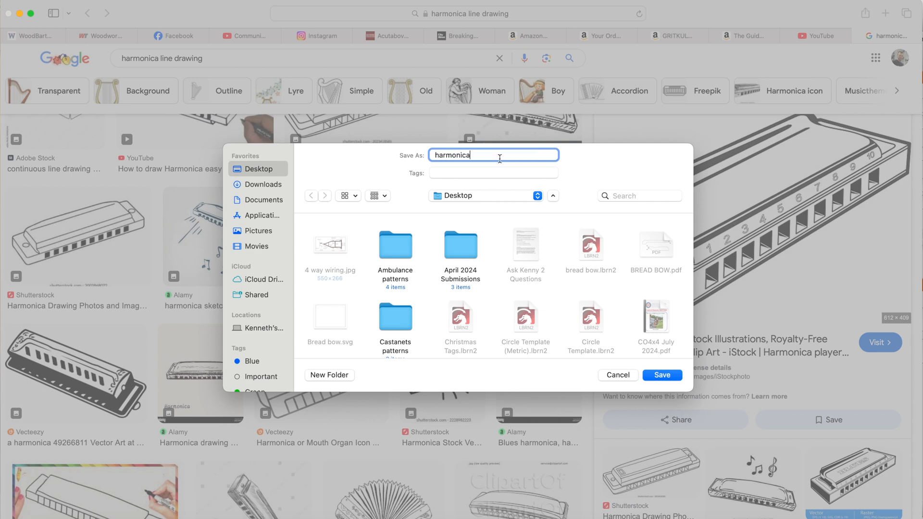
click(663, 376)
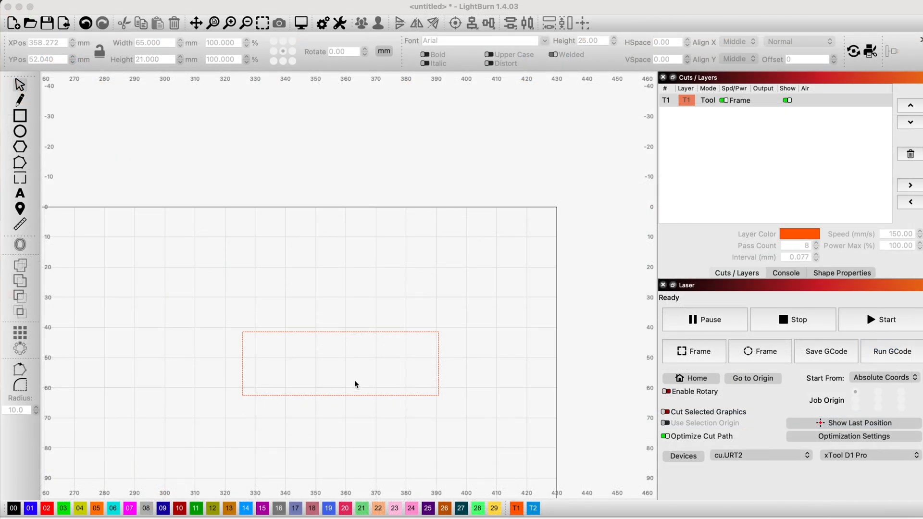
Switch back to LightBurn and import the image harmonica.jpg.webp from the Desktop.
scroll(355, 383, down, 2)
scroll(356, 384, up, 1)
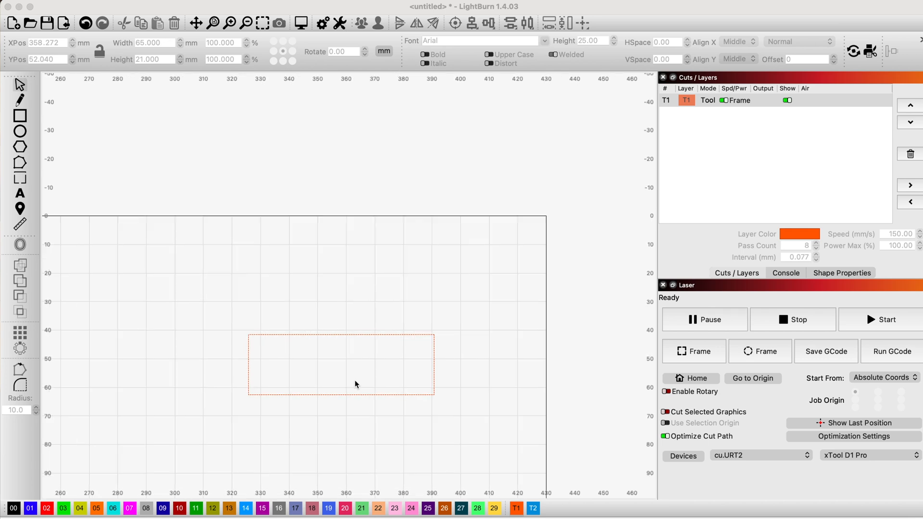
scroll(356, 385, down, 4)
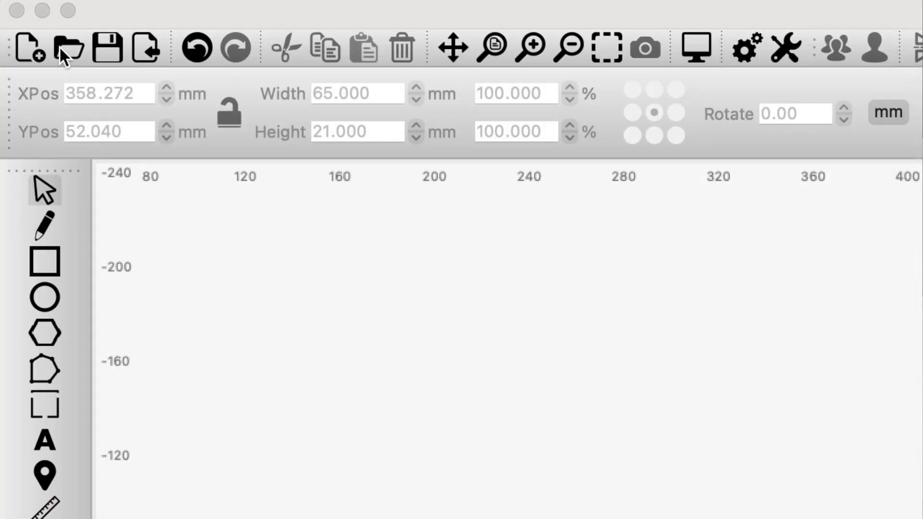
click(151, 47)
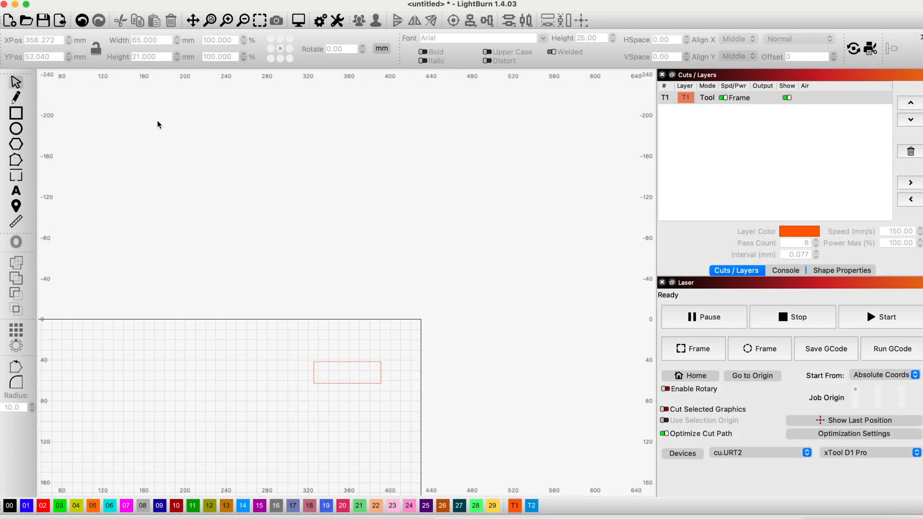
key(super+i)
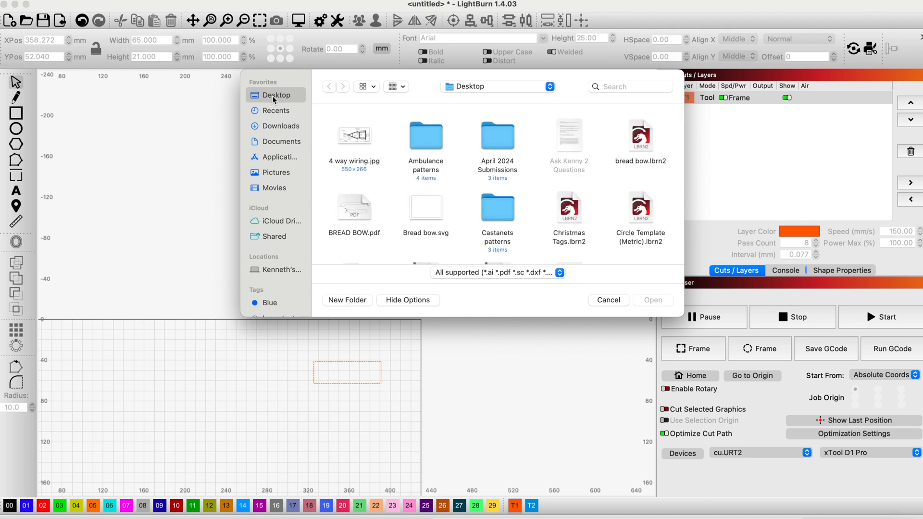
scroll(471, 191, down, 5)
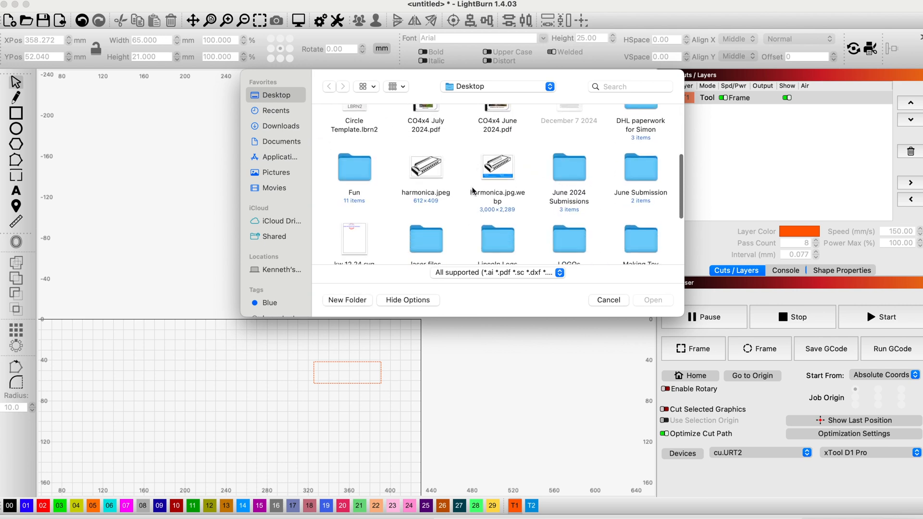
click(491, 176)
click(654, 302)
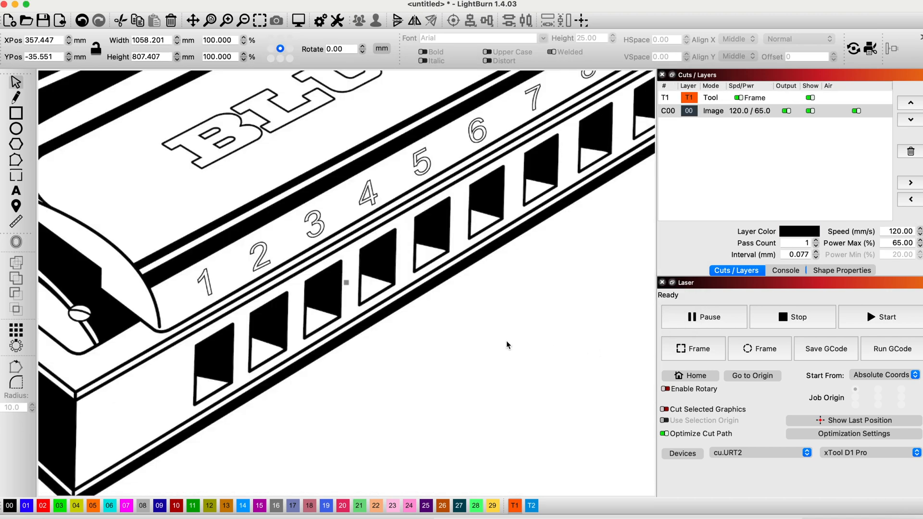
Trace the imported harmonica image with the option to delete the image after tracing, and deselect the resulting outlines.
scroll(386, 273, down, 10)
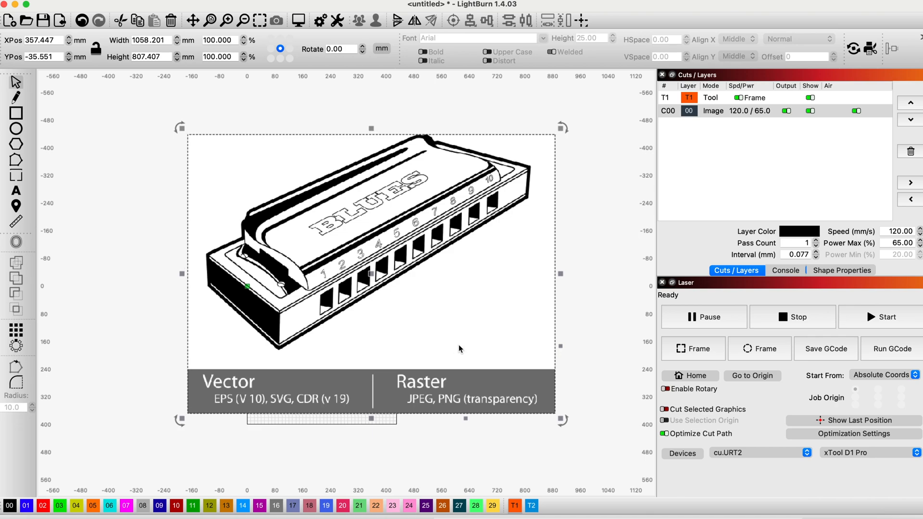
right_click(452, 272)
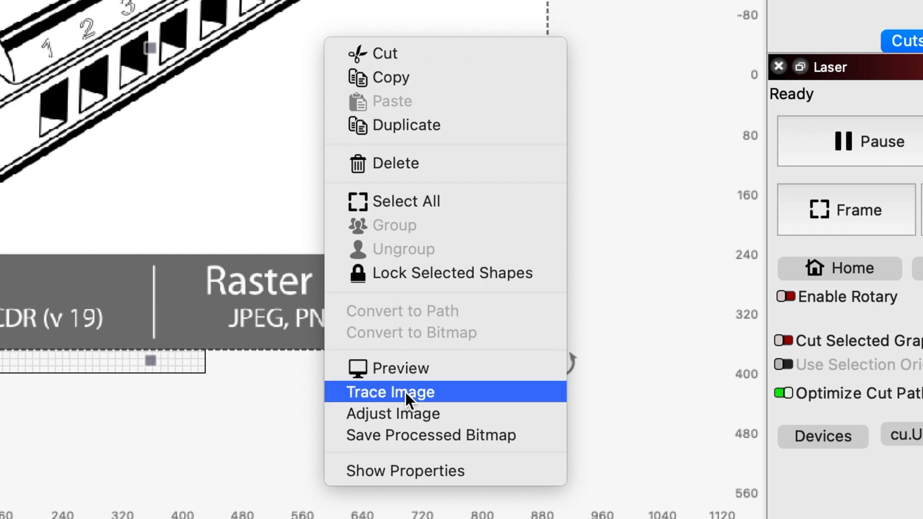
click(405, 392)
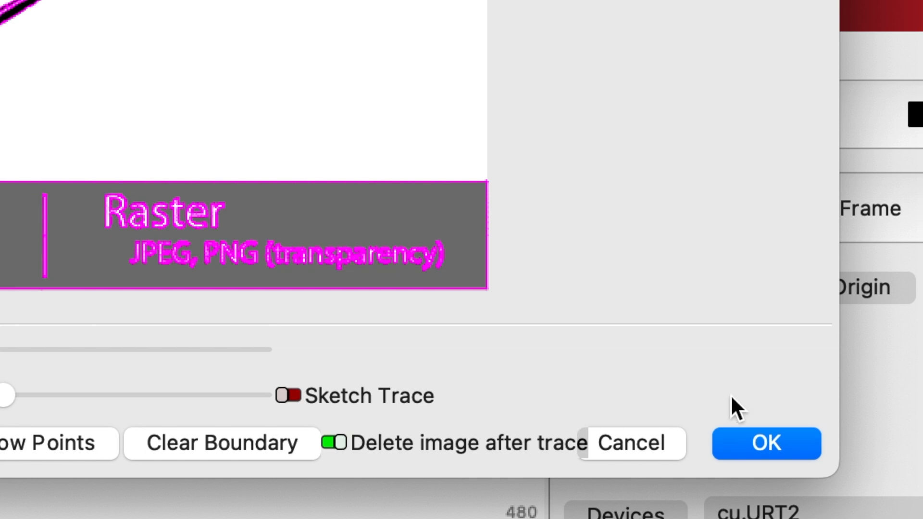
click(785, 443)
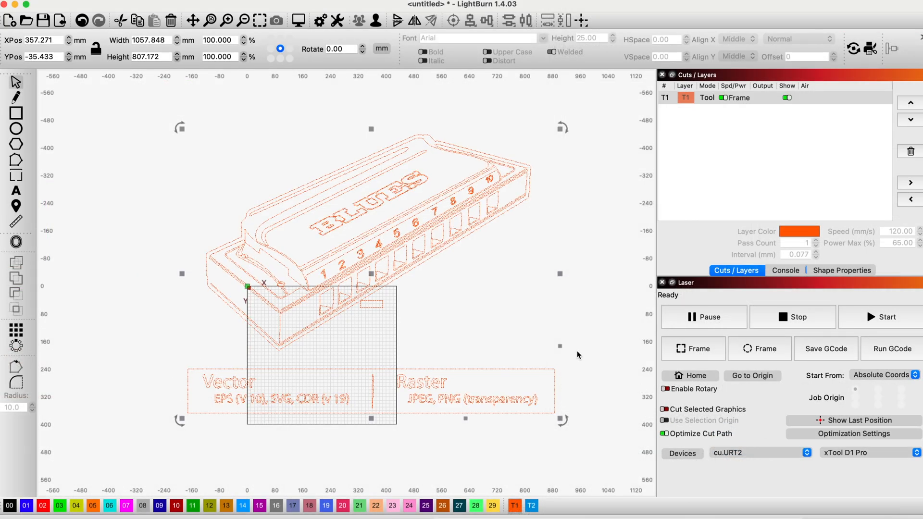
click(609, 206)
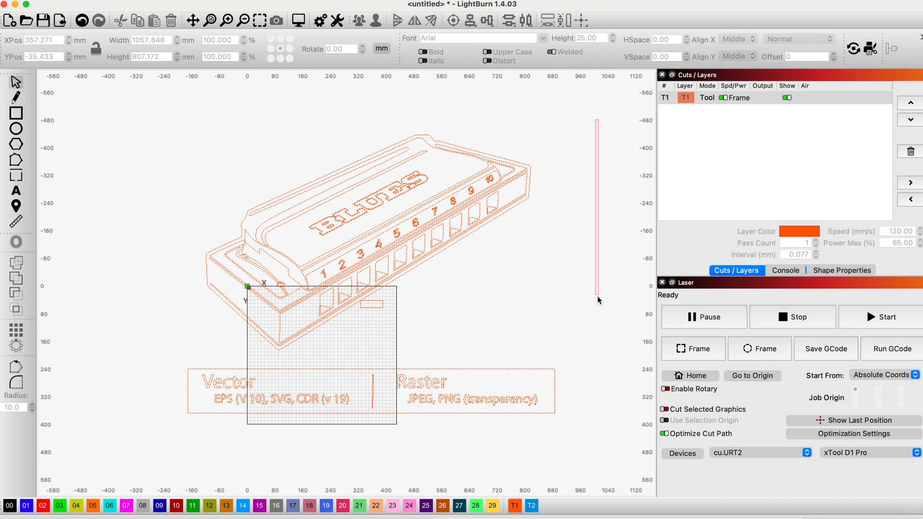
Assign the traced harmonica artwork to layer 00 and deselect it.
click(434, 263)
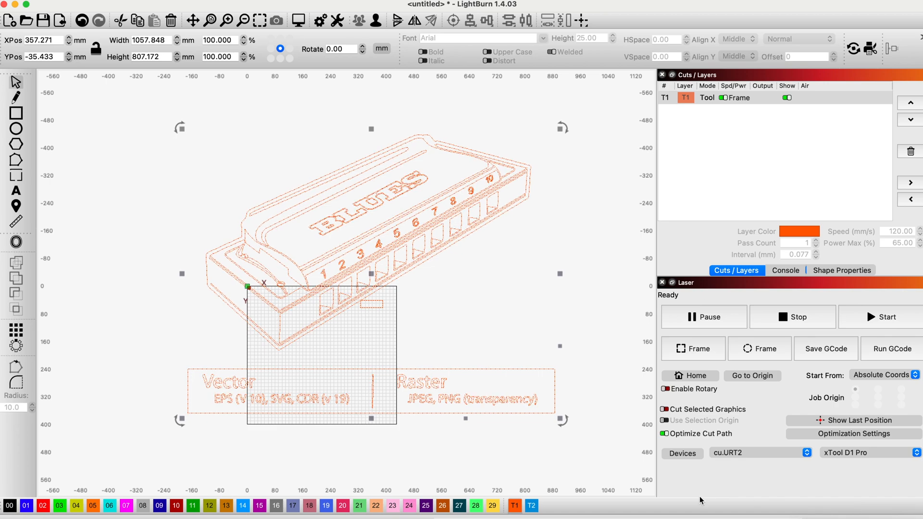
click(10, 507)
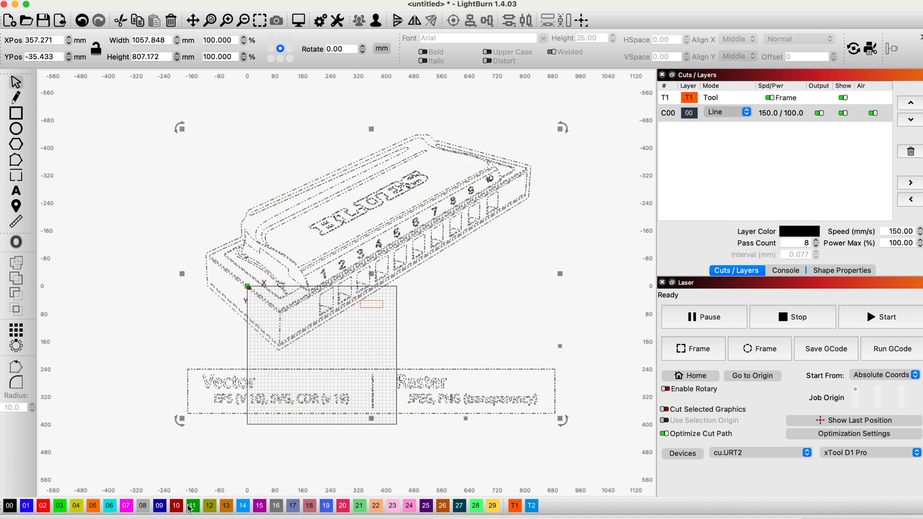
click(614, 333)
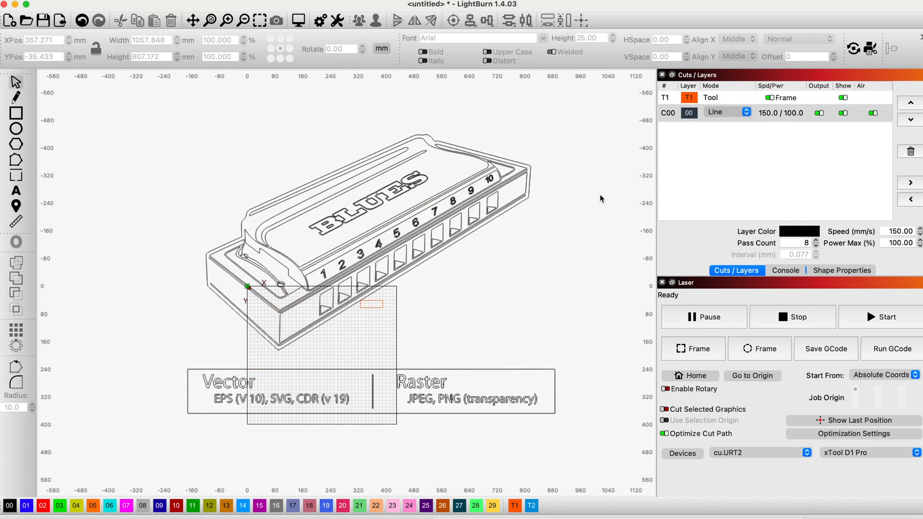
Ungroup the traced harmonica artwork into separate shapes and clear the selection.
drag(594, 107, 215, 354)
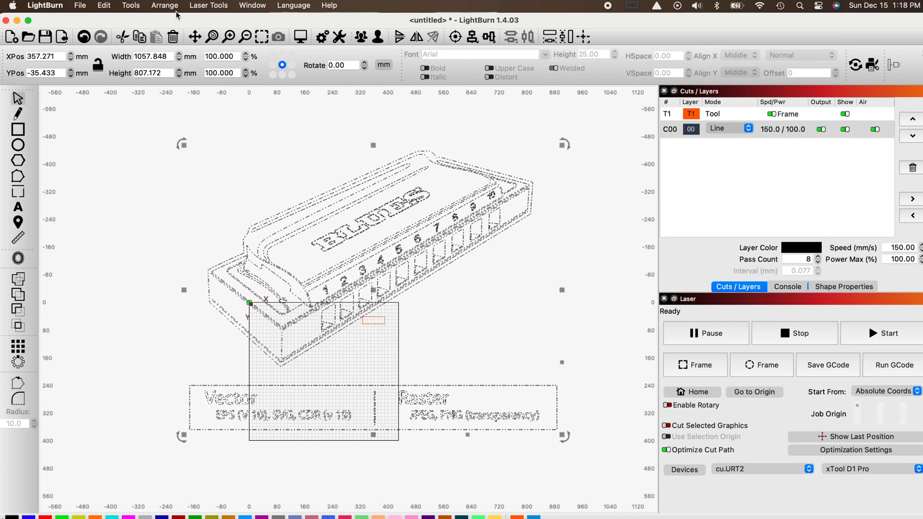
click(169, 7)
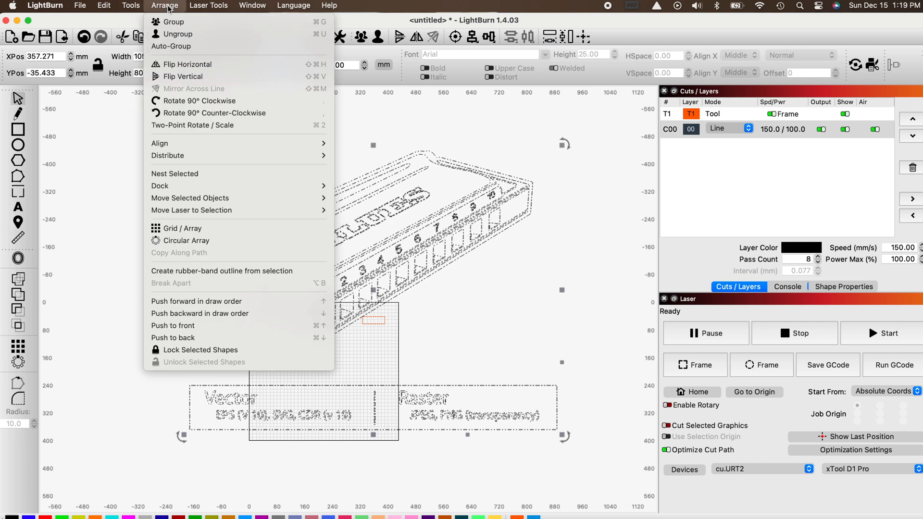
click(176, 38)
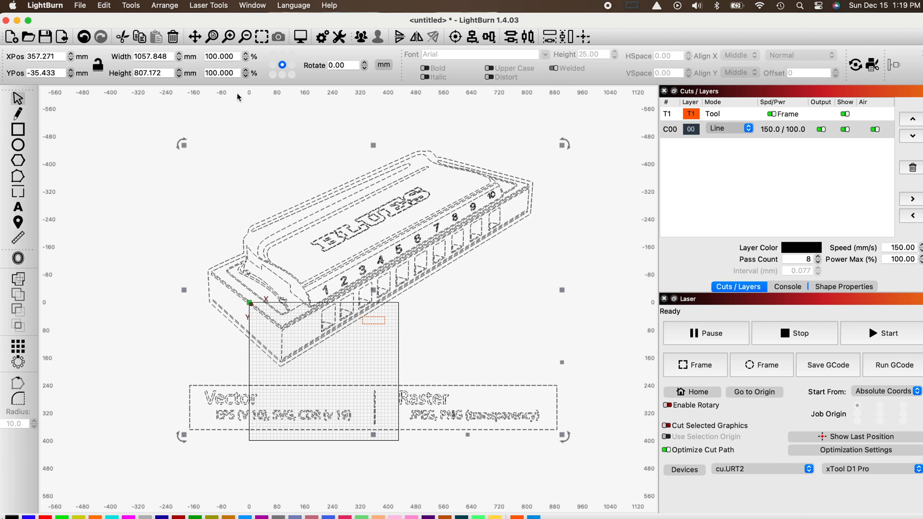
click(165, 6)
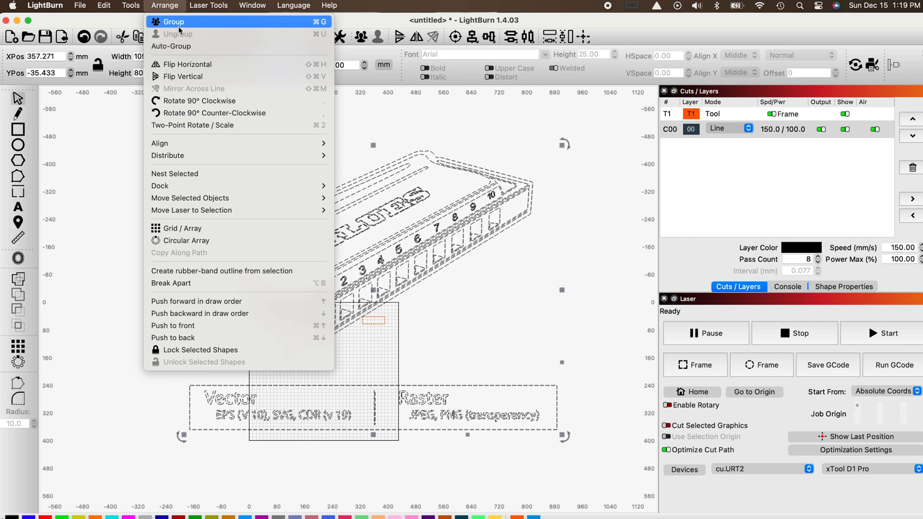
click(611, 209)
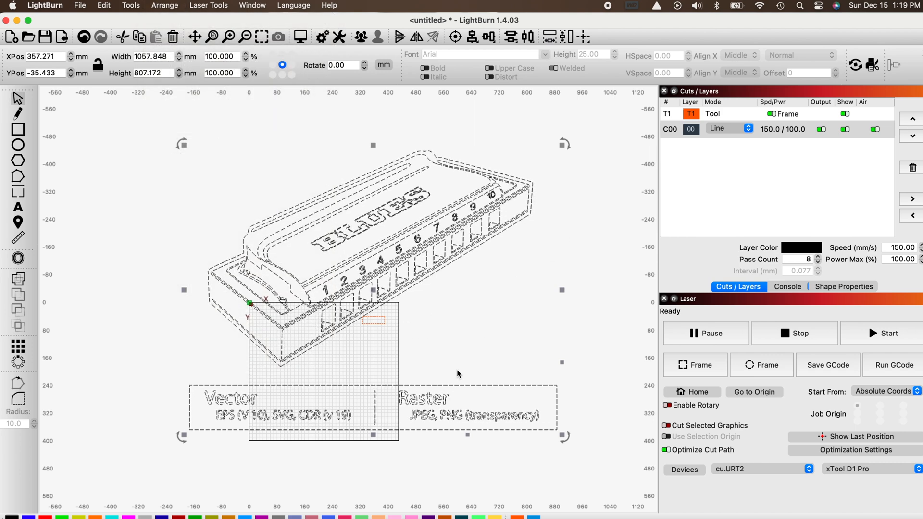
click(579, 373)
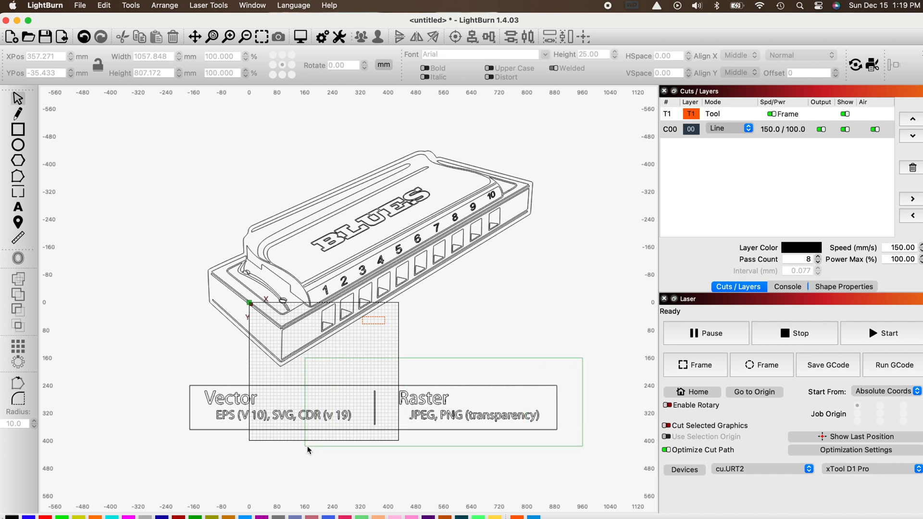
Delete the banner rectangle below the harmonica together with its Vector and Raster caption text and divider.
drag(553, 474, 574, 408)
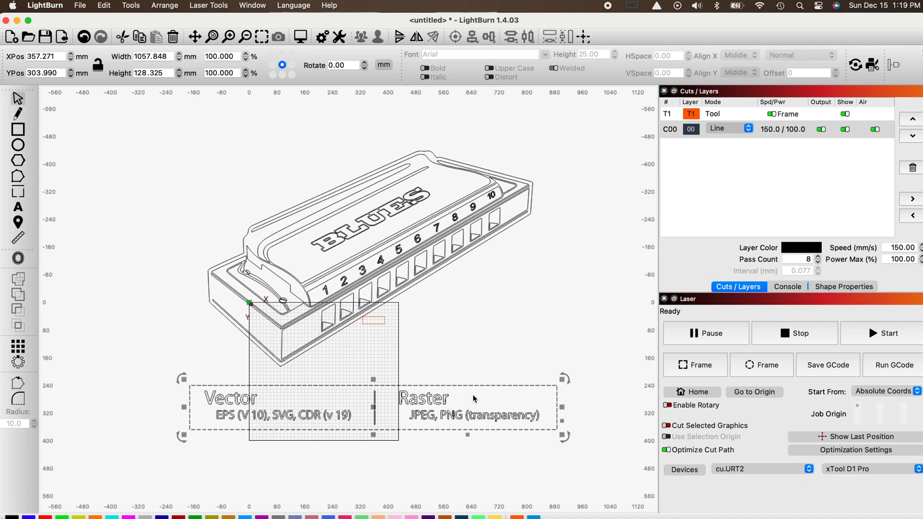
key(Escape)
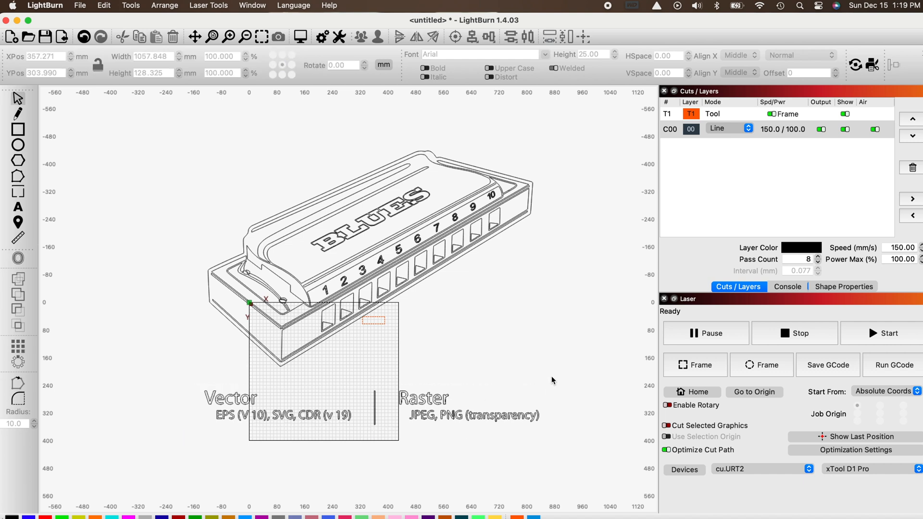
drag(552, 376, 204, 452)
key(Delete)
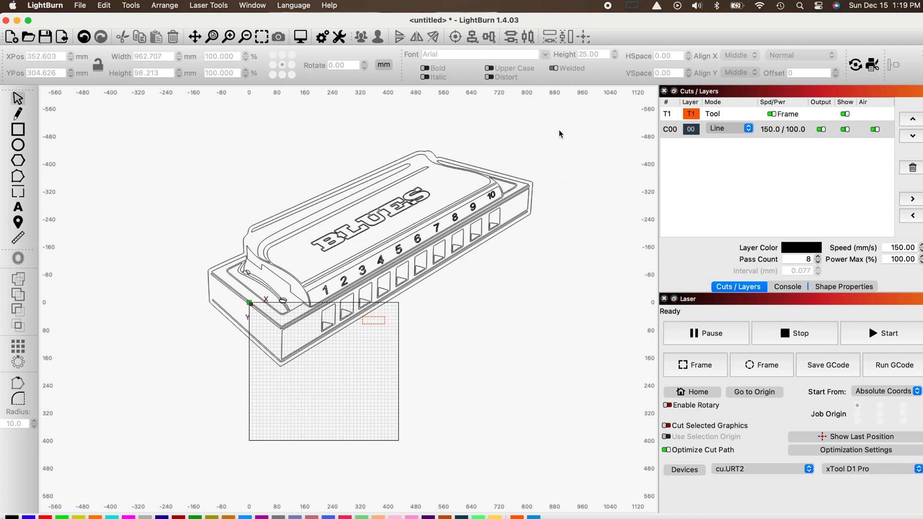
Group all the remaining harmonica shapes into one object and select that group.
drag(554, 120, 192, 379)
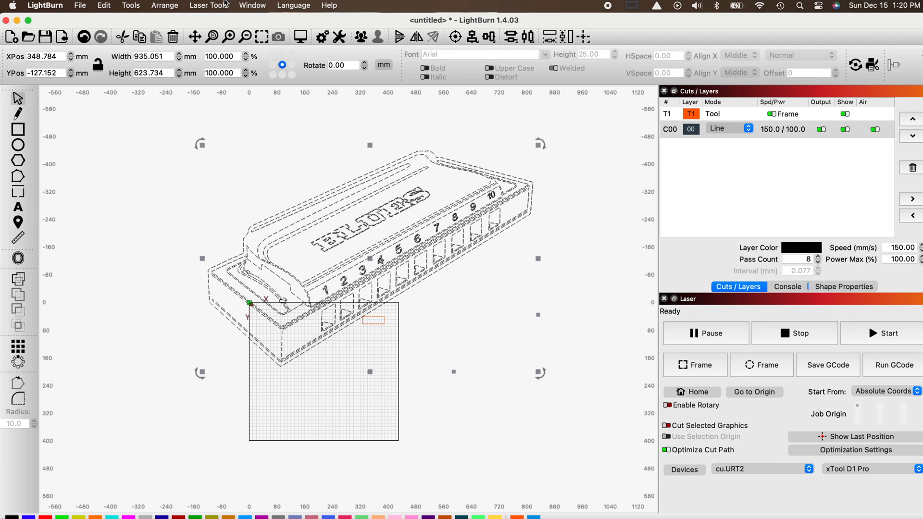
click(166, 6)
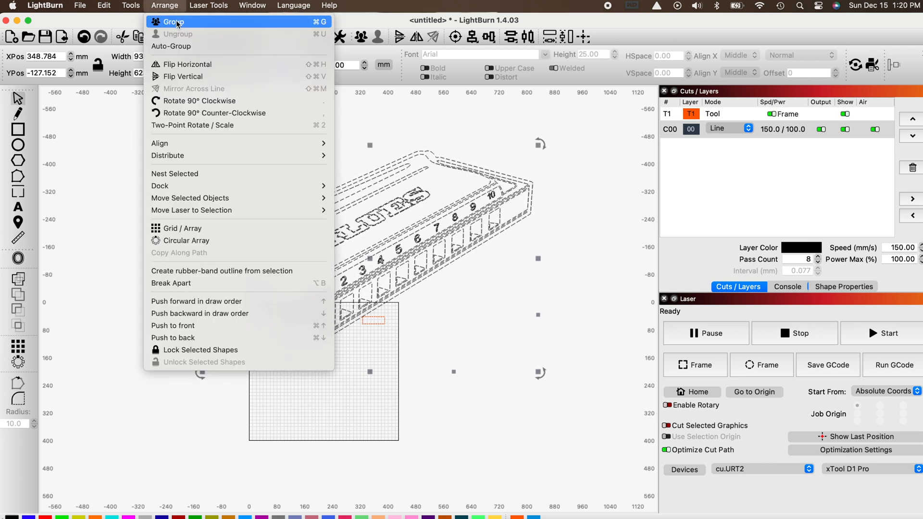
click(169, 23)
click(504, 264)
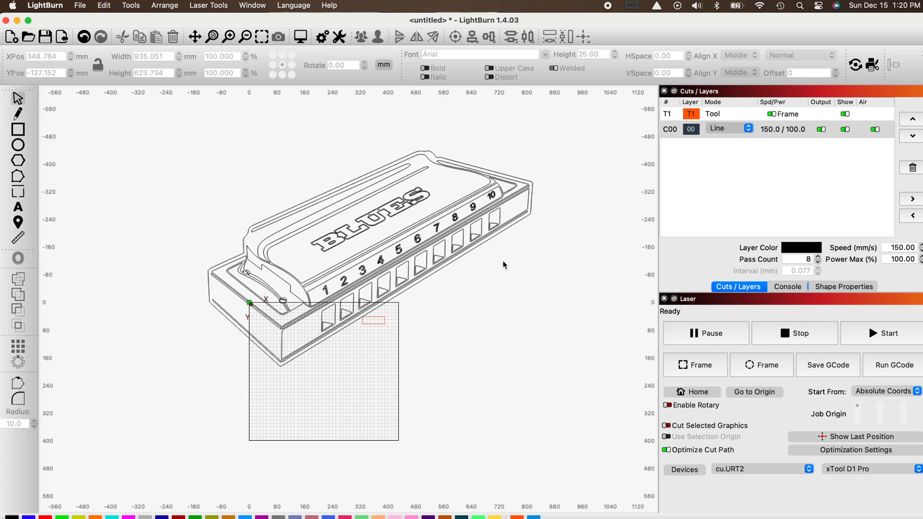
click(442, 212)
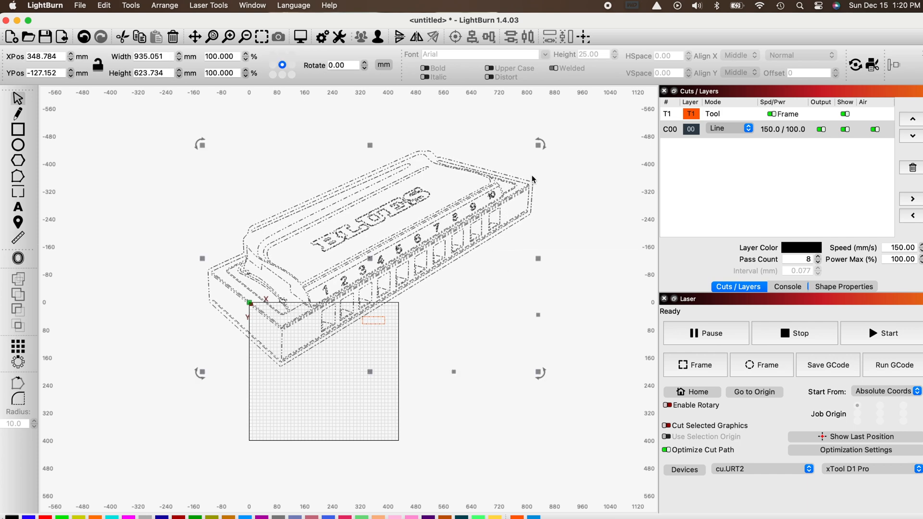
Lock the aspect ratio and set the harmonica group's width to 65 mm.
drag(540, 144, 539, 177)
key(super+z)
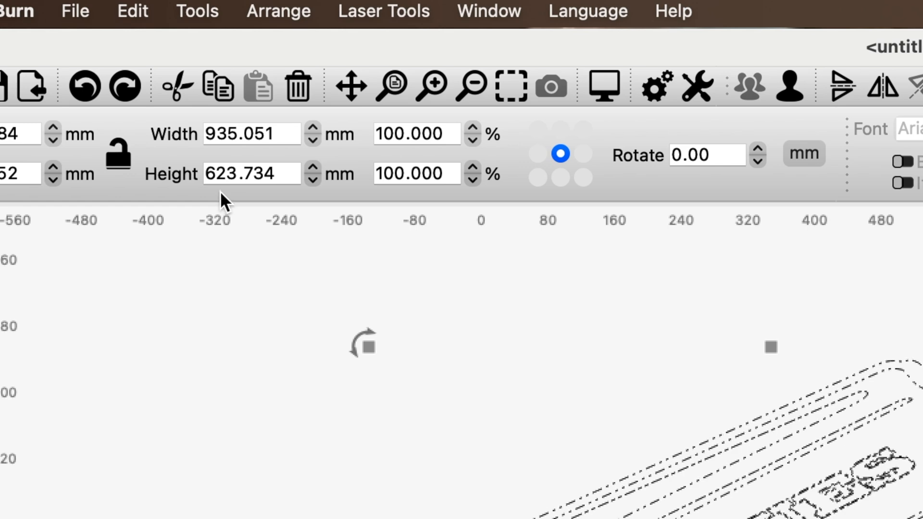
click(119, 155)
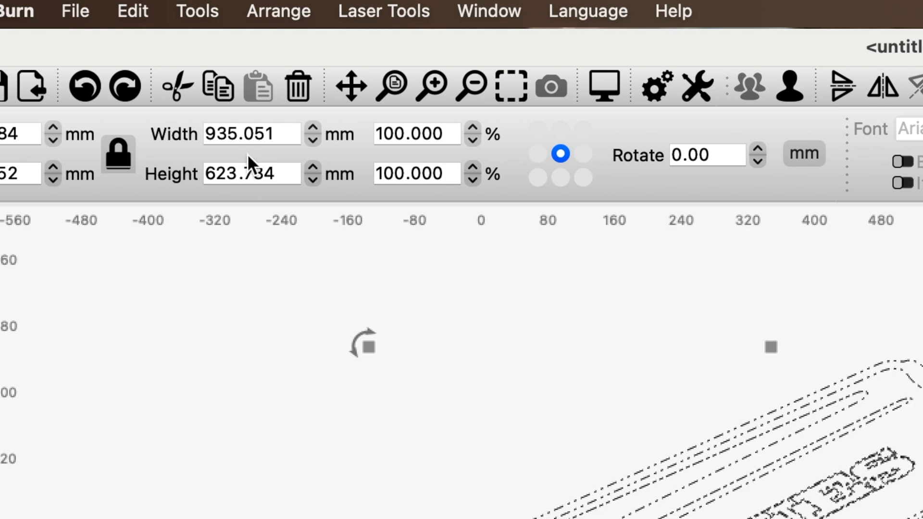
drag(283, 133, 169, 134)
text(65)
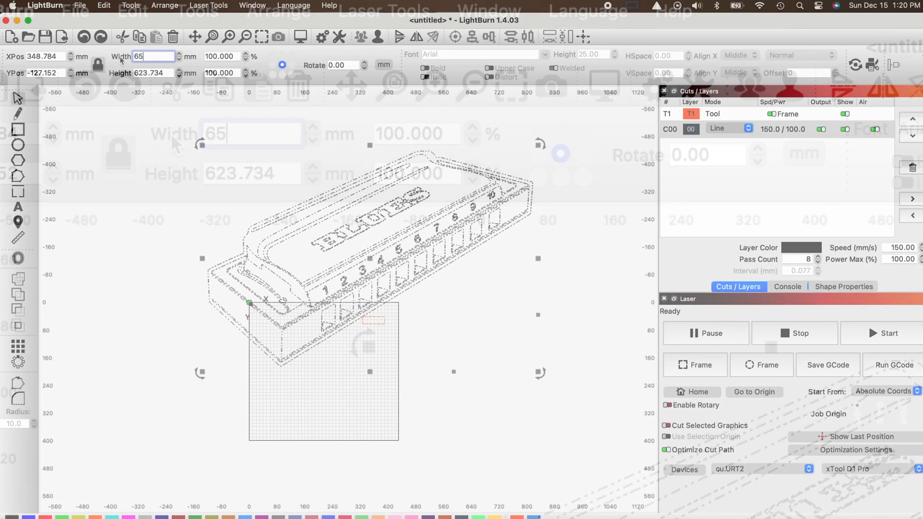
key(Return)
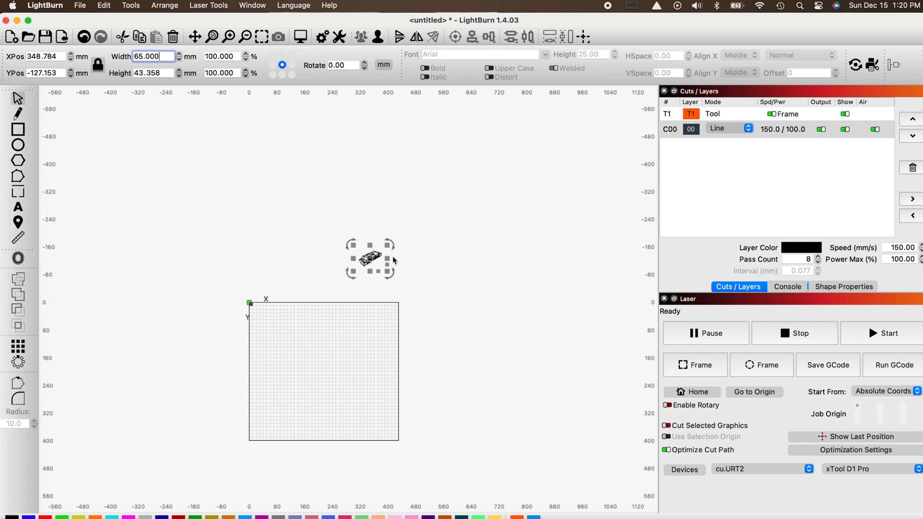
Rotate the harmonica group clockwise until its long front edge lies nearly horizontal.
scroll(366, 248, up, 5)
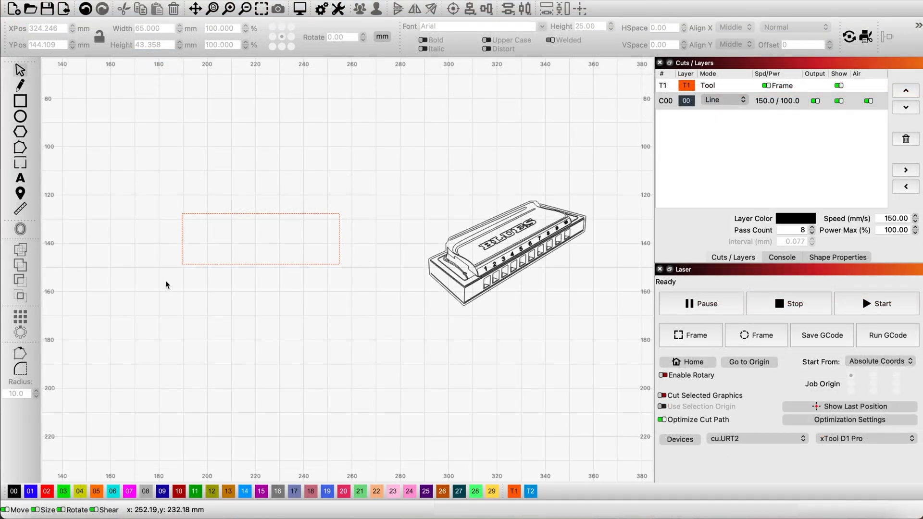
click(329, 214)
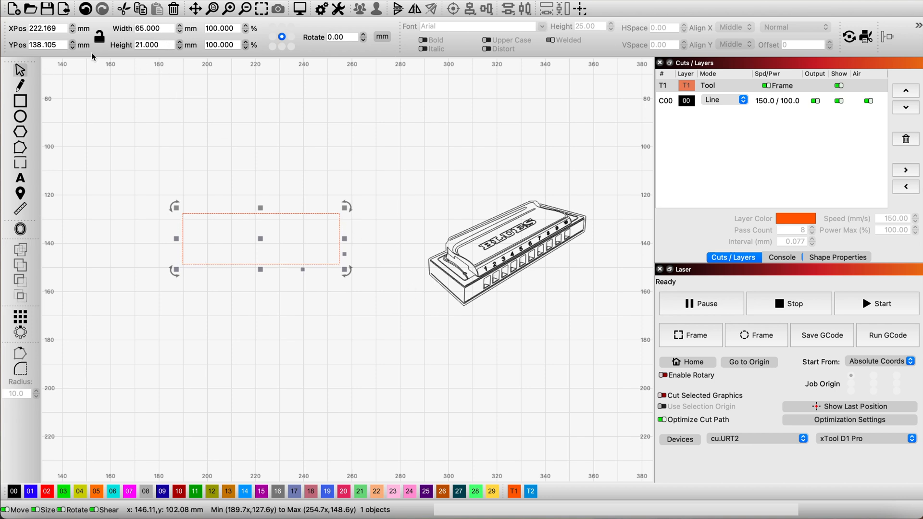
click(398, 319)
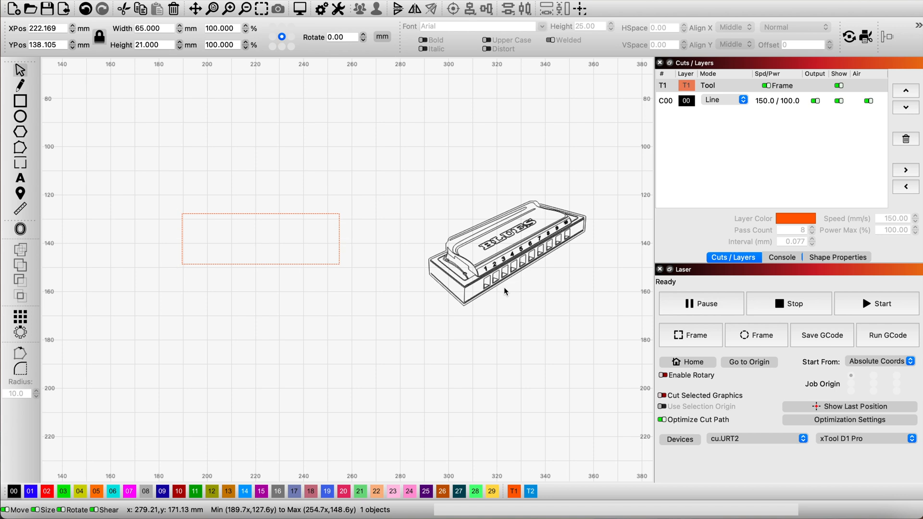
click(512, 246)
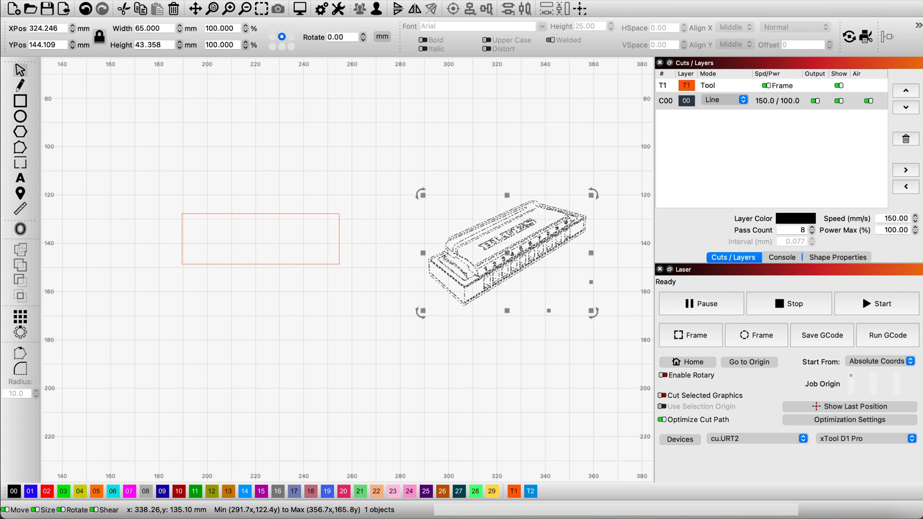
drag(595, 193, 624, 249)
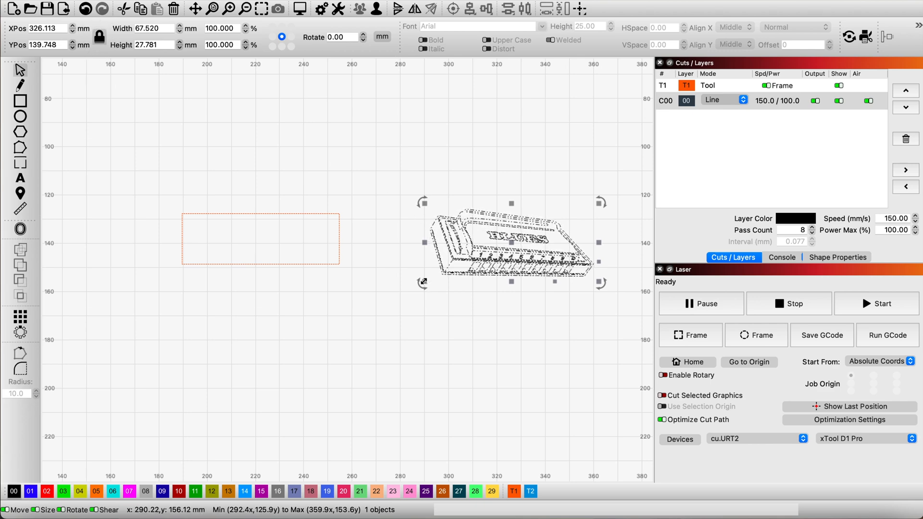
Shrink the harmonica group to about 45 mm wide and place it inside the 65 × 21 mm rectangle.
drag(423, 282, 462, 262)
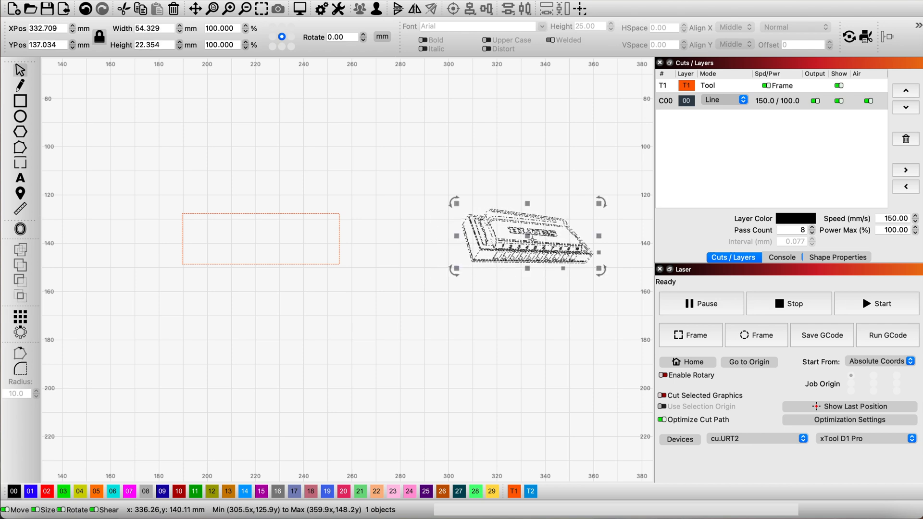
drag(483, 238, 270, 241)
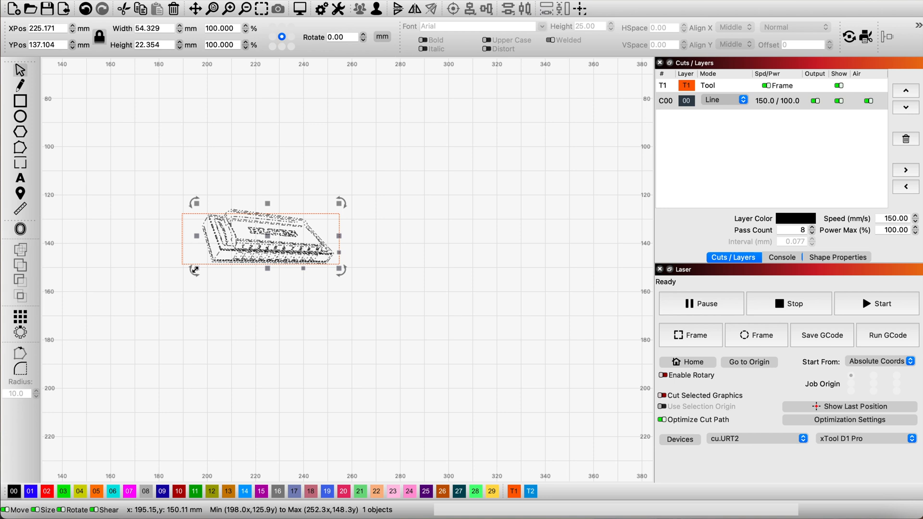
drag(197, 270, 227, 260)
drag(277, 236, 265, 239)
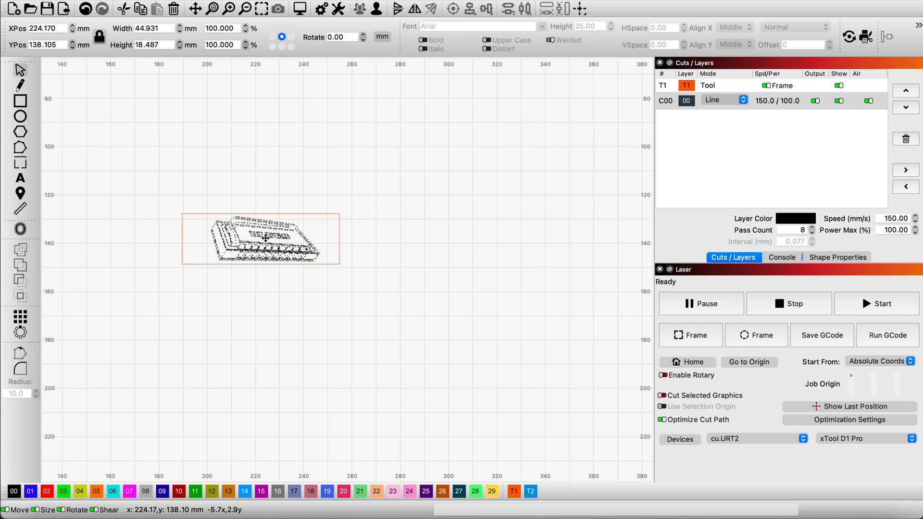
Clear the selection and preview the laser job for the harmonica drawing.
click(280, 298)
scroll(229, 221, up, 1)
scroll(177, 231, up, 4)
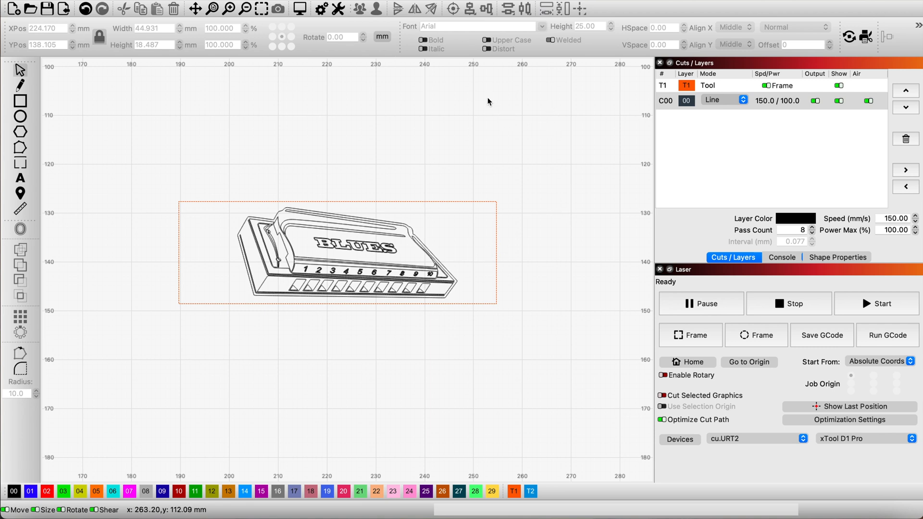
click(300, 10)
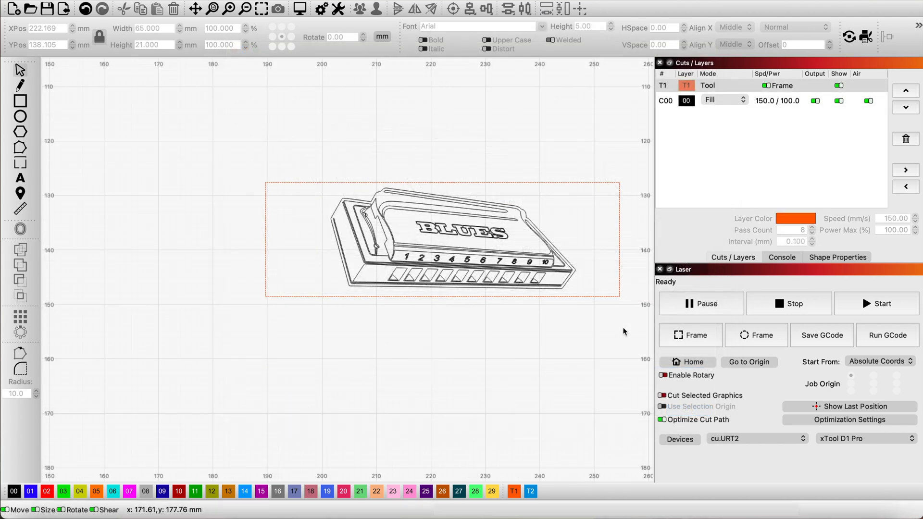
Duplicate the rectangle around the harmonica and move the copy about 30 mm straight down.
scroll(631, 159, up, 2)
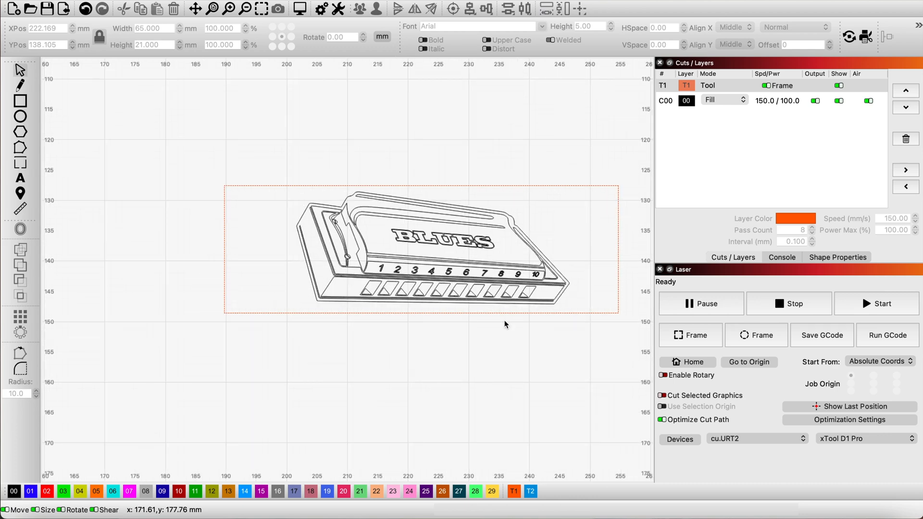
scroll(504, 320, down, 1)
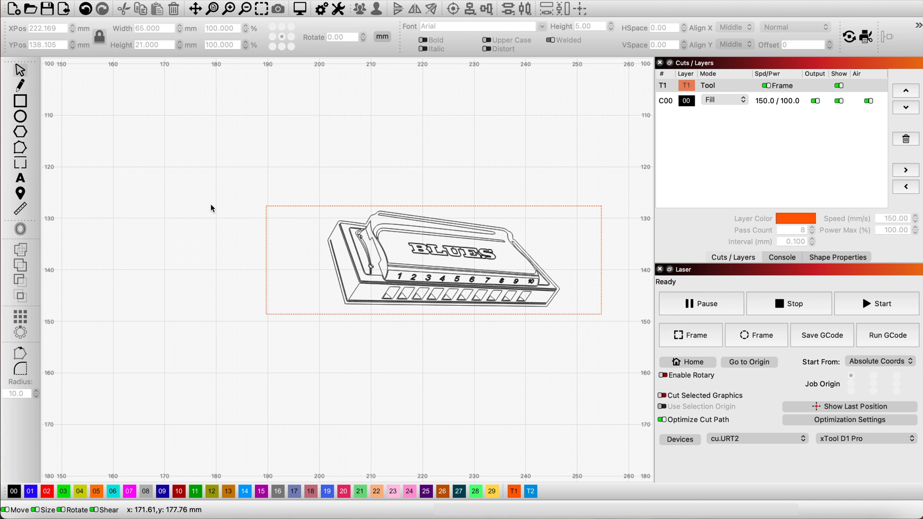
scroll(210, 204, down, 1)
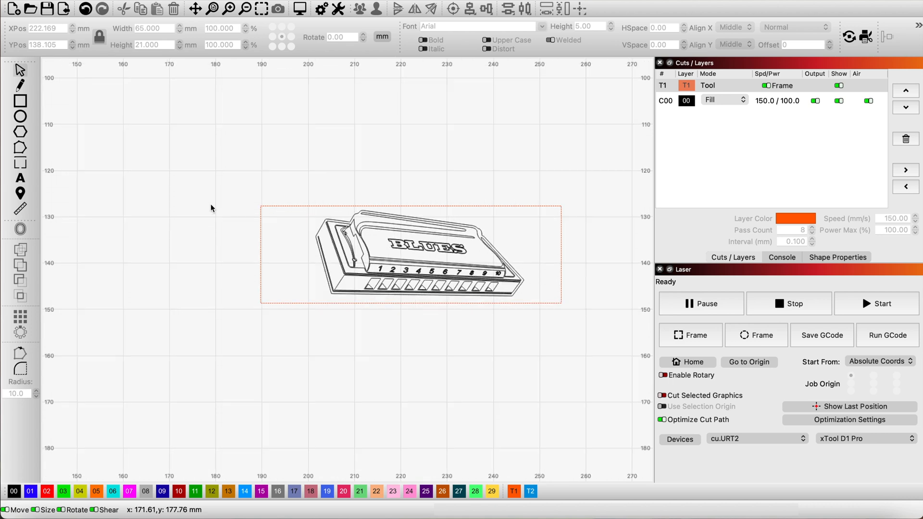
click(274, 296)
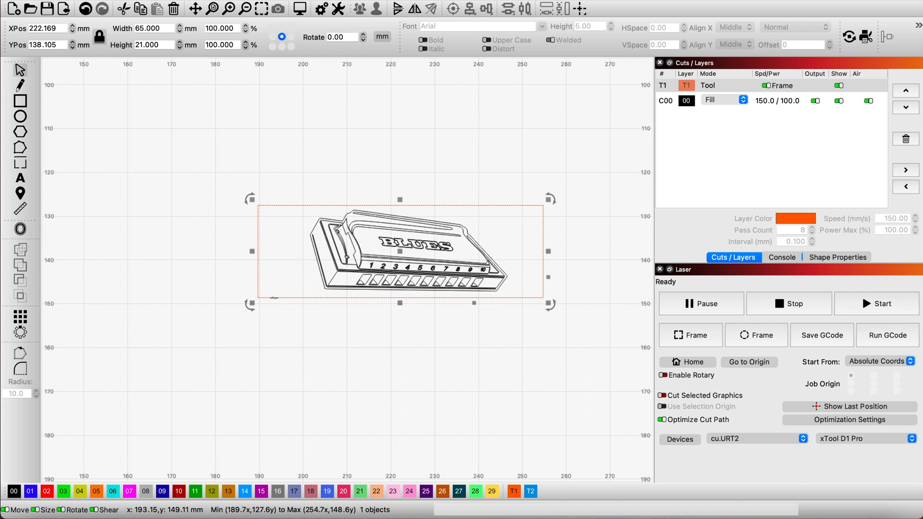
right_click(274, 298)
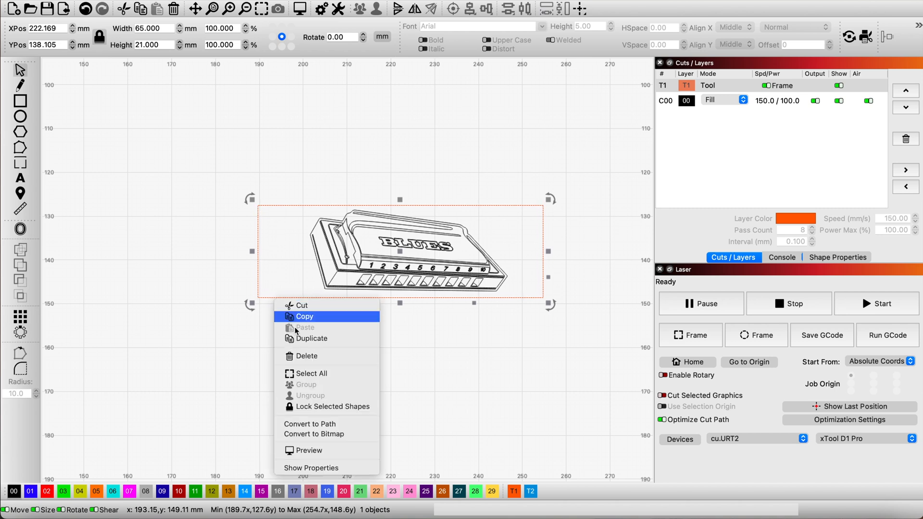
click(302, 339)
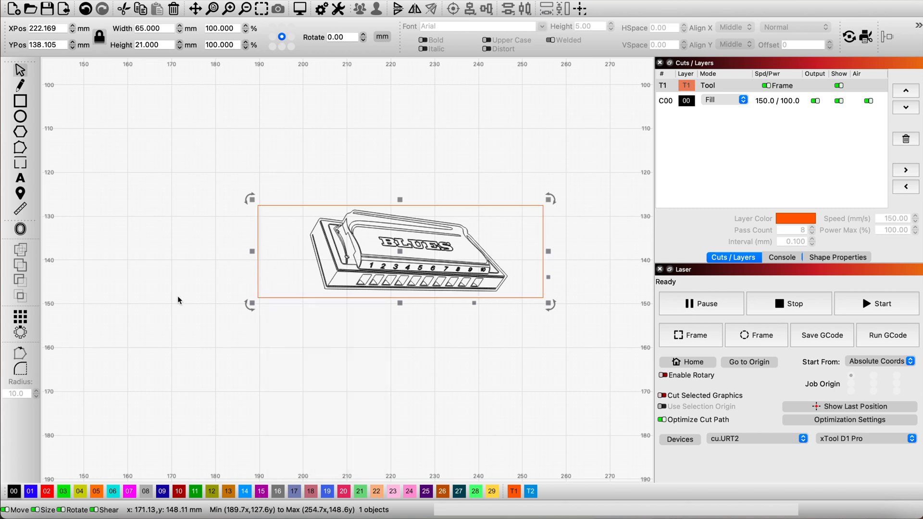
key(Down)
key(Down)
key(Down)
key(Down)
key(Down)
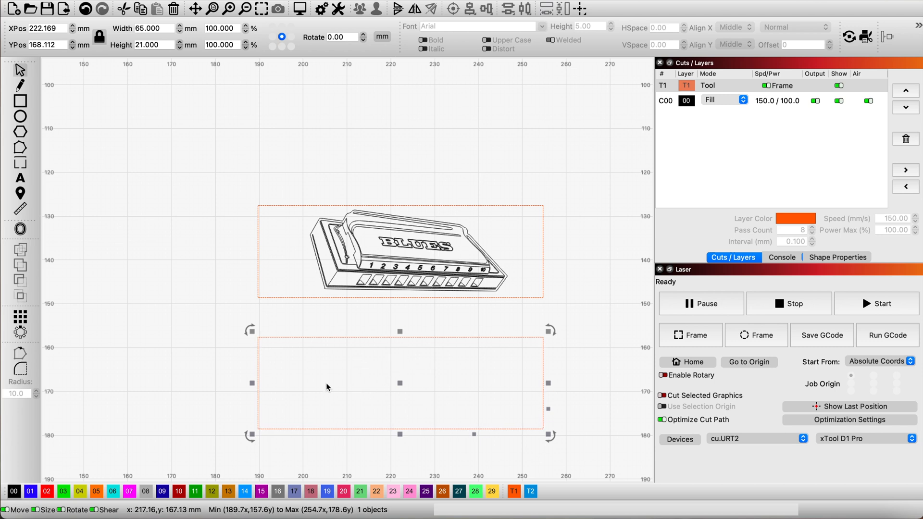
click(209, 300)
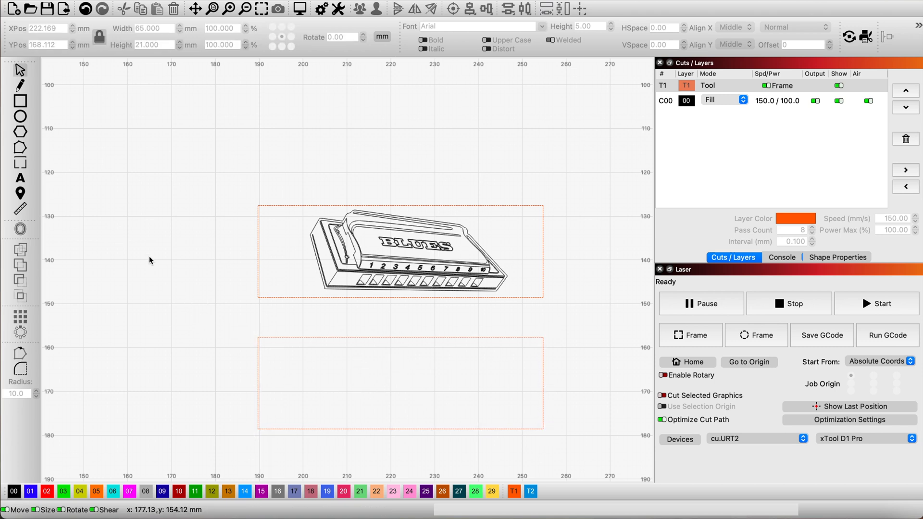
Add Arial text in the lower rectangle on two lines: 'Music is the tool to exprress life' and 'and all that makes a difference"'.
click(23, 180)
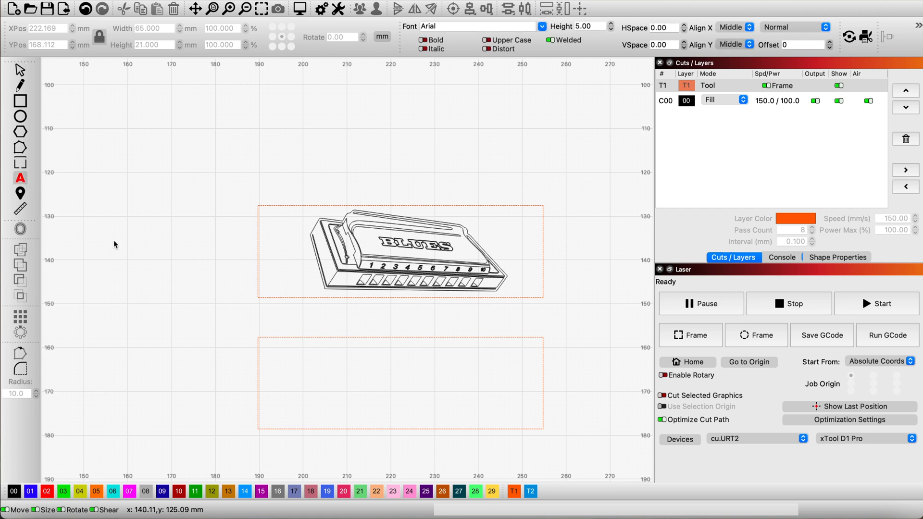
click(314, 364)
text(Mu)
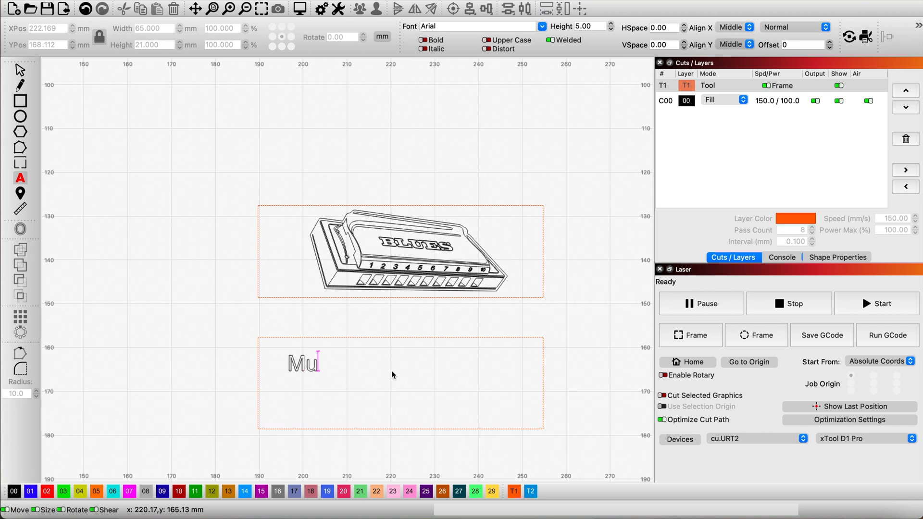
text(sic is th)
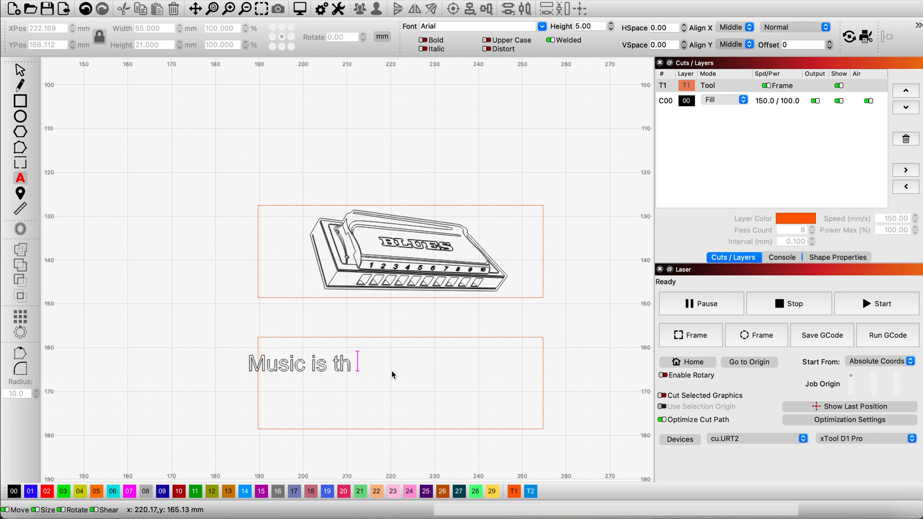
text(e tool to exprress life)
key(Return)
text(and)
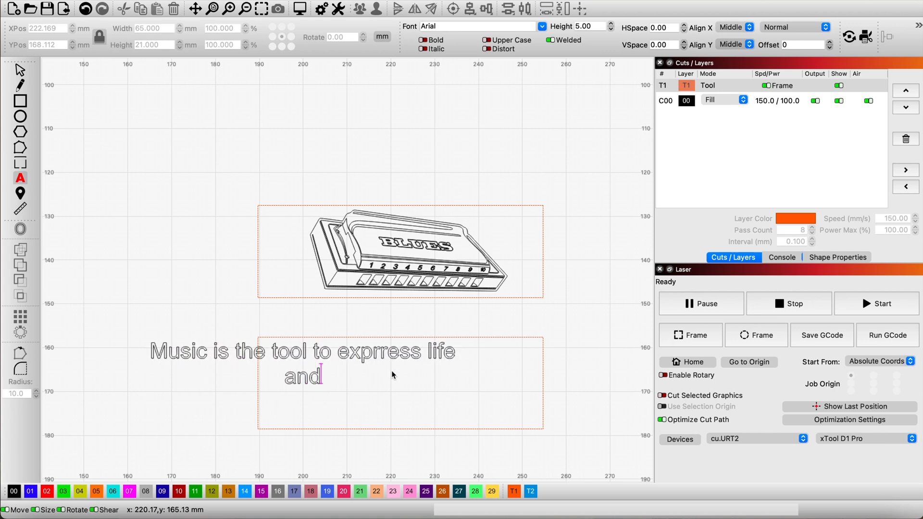
text( all that makes a difference")
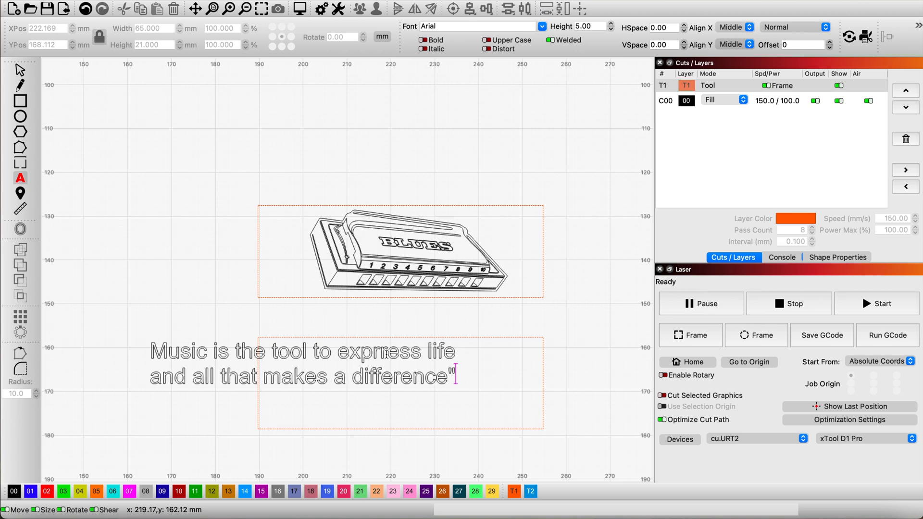
Correct the misspelled word to 'express' and add an opening quotation mark before 'Music'.
click(387, 356)
key(BackSpace)
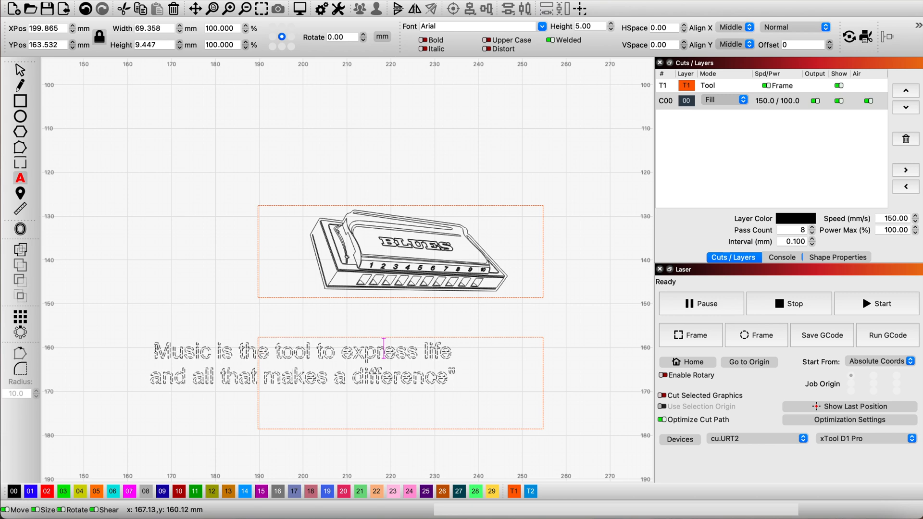
click(153, 352)
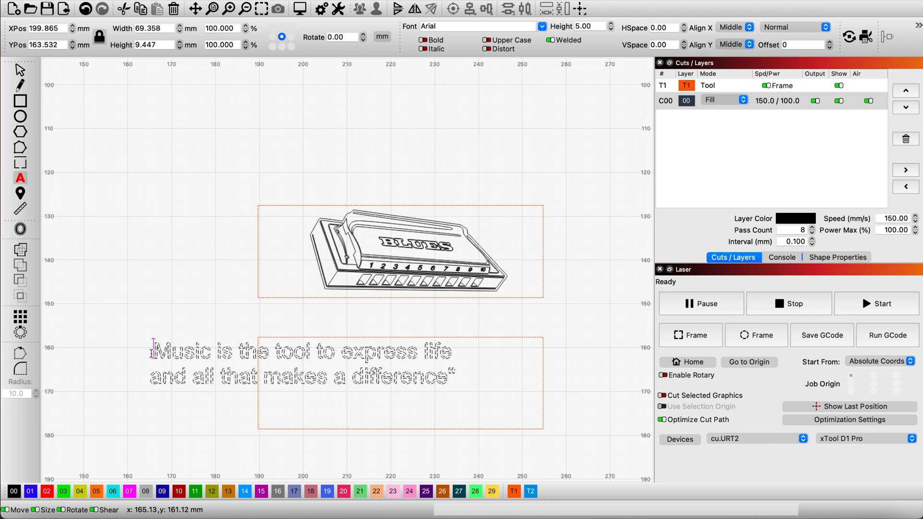
text(")
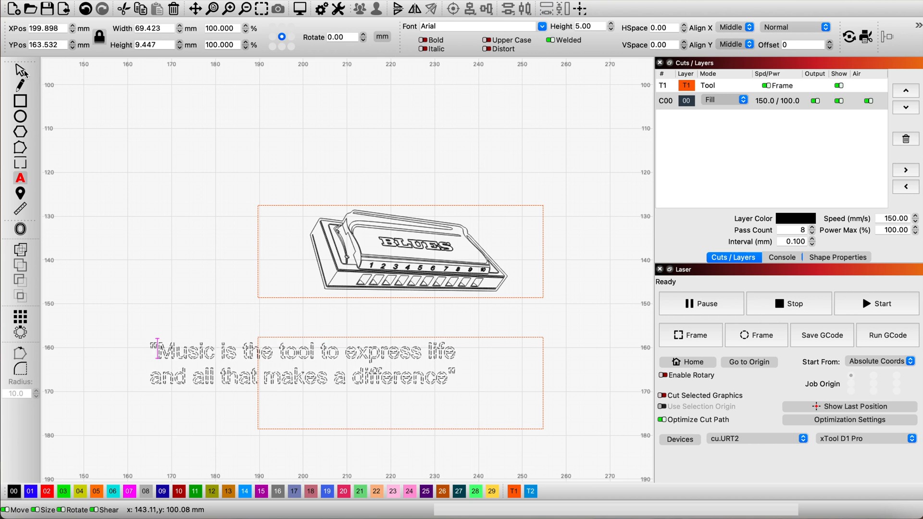
key(Escape)
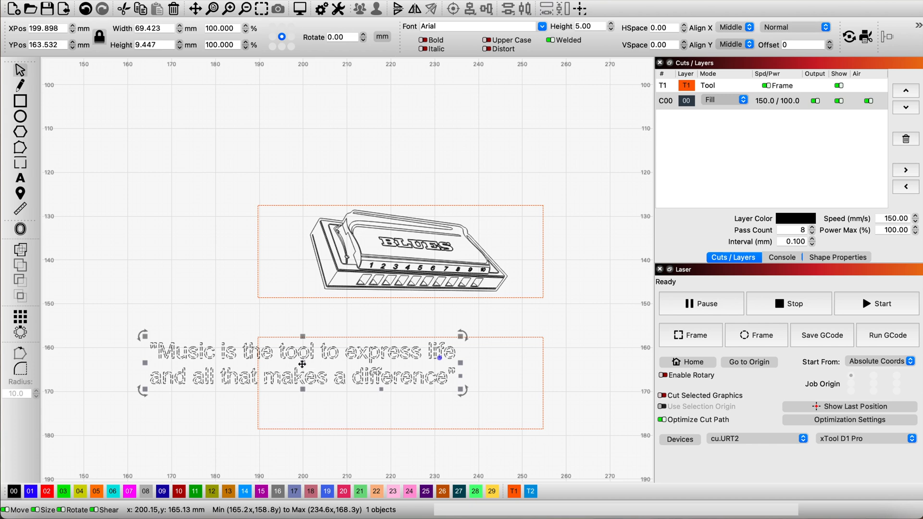
Move the two-line quote over the lower rectangle and shrink it to about 61 mm wide.
drag(304, 363, 396, 372)
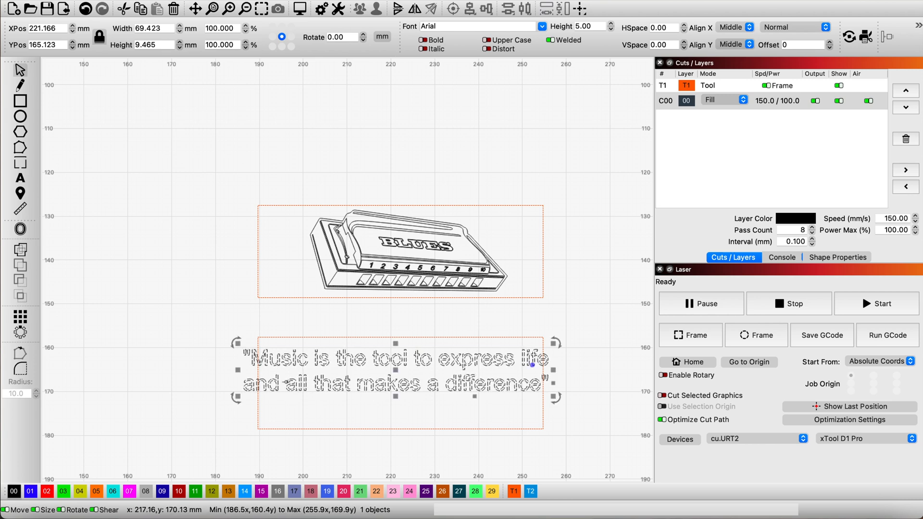
drag(237, 397, 290, 394)
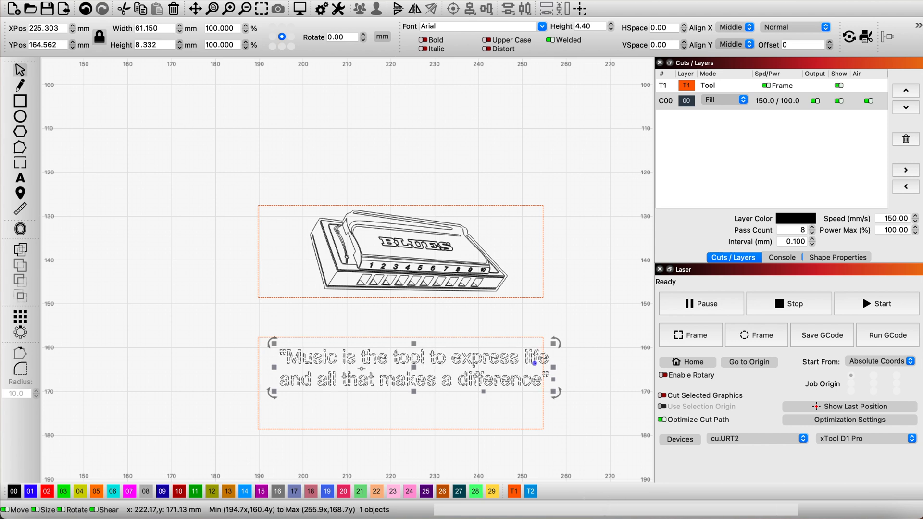
Align the quote and the lower rectangle with Align V-Center and clear the selection.
drag(572, 318, 373, 440)
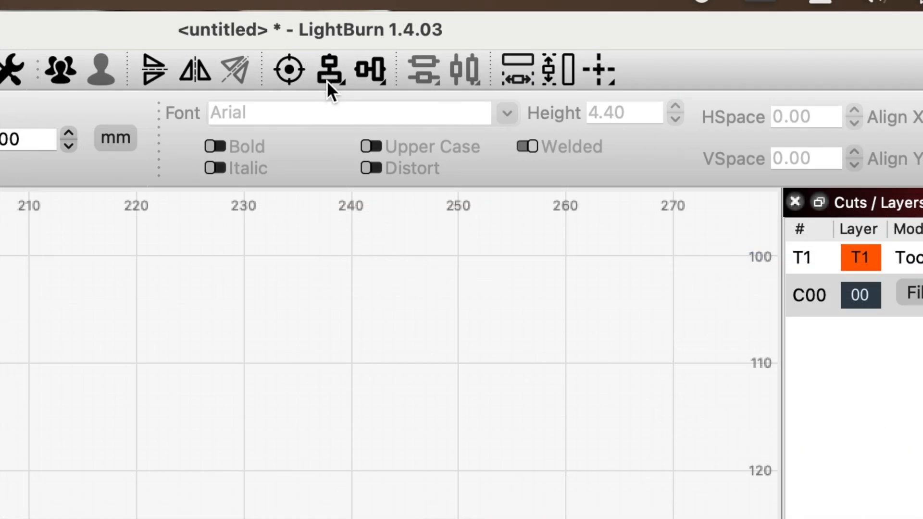
click(326, 74)
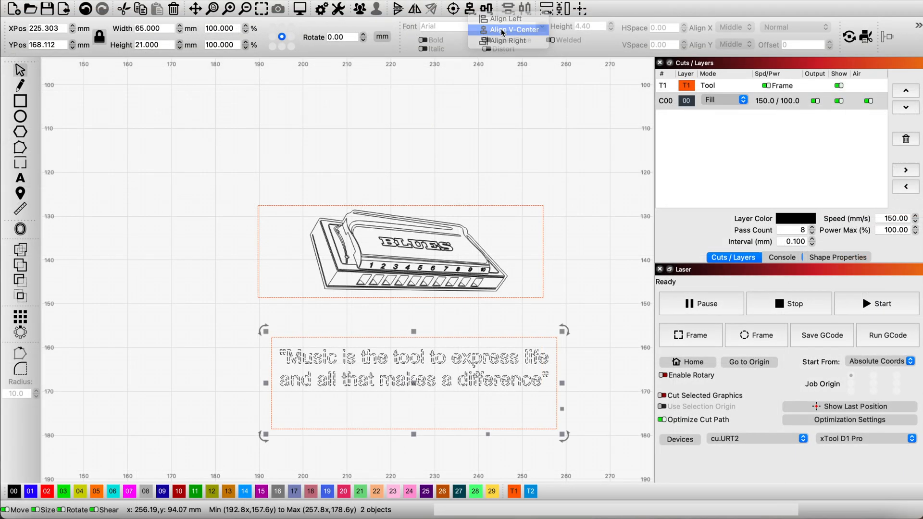
click(501, 29)
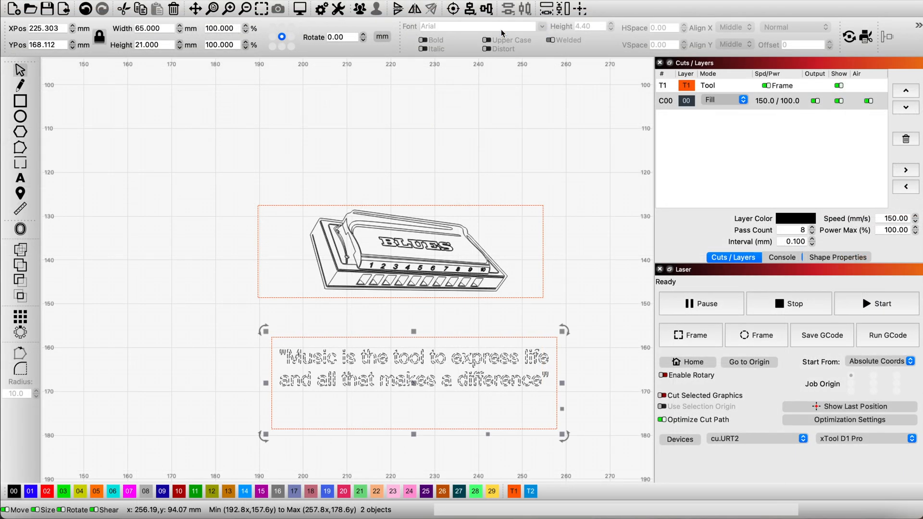
click(598, 331)
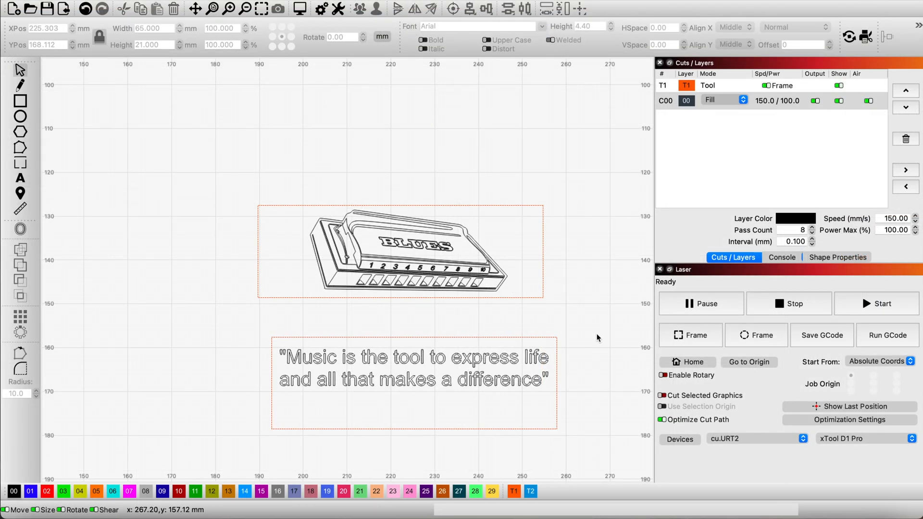
Align the upper rectangle and the harmonica drawing with Align V-Center and clear the selection.
drag(550, 188, 387, 296)
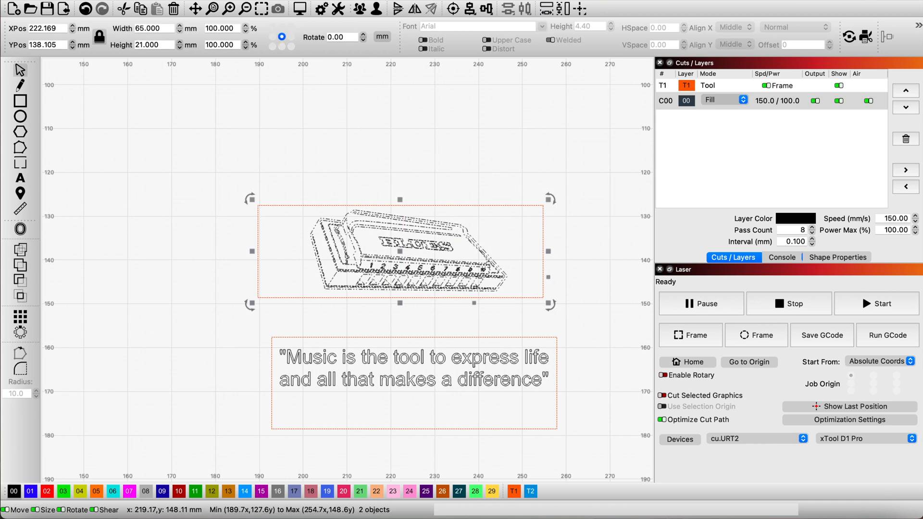
click(474, 14)
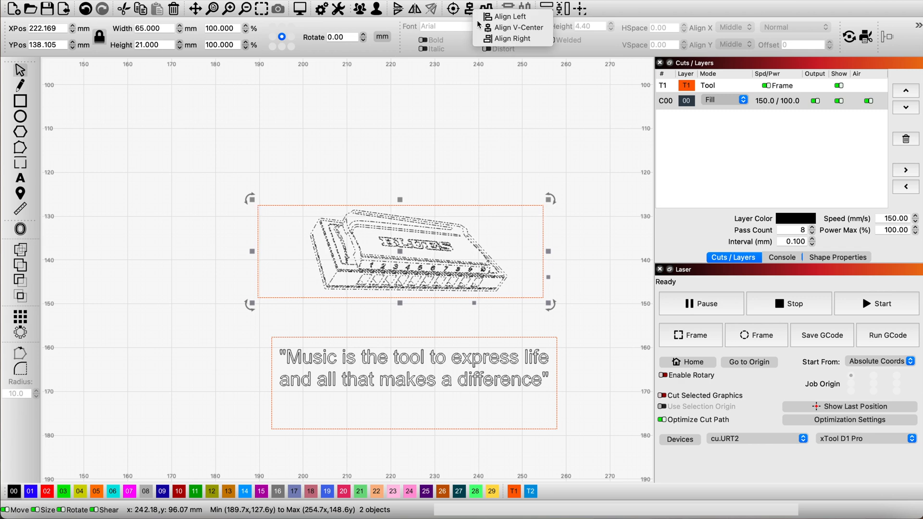
click(510, 38)
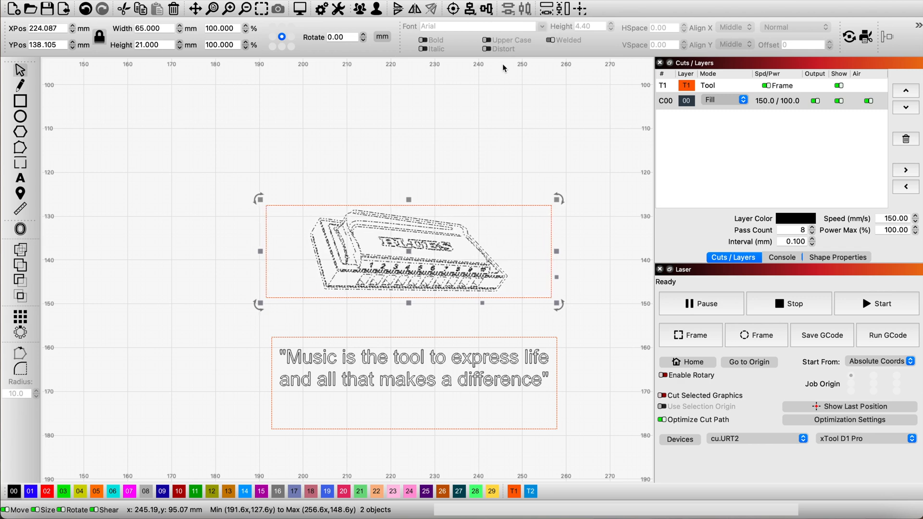
click(481, 97)
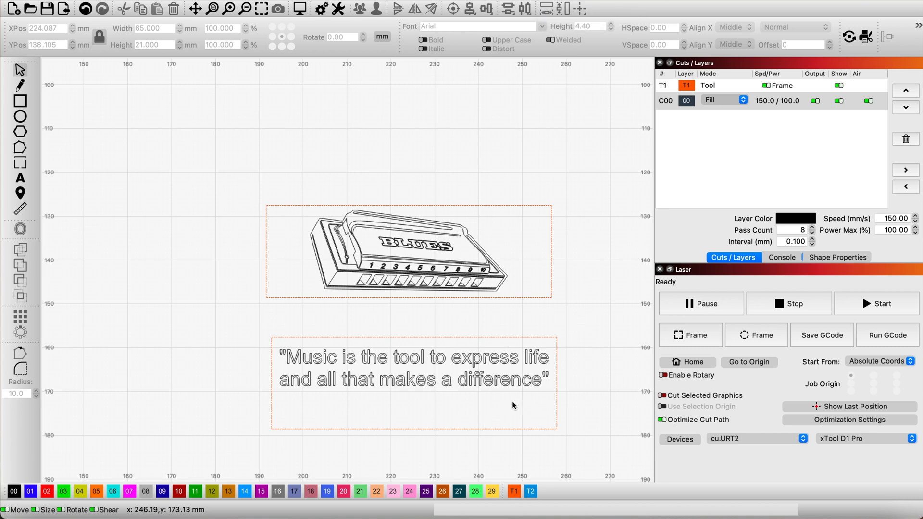
Add the Arial text 'Herbie Hancock' below the quote in the lower rectangle.
click(22, 178)
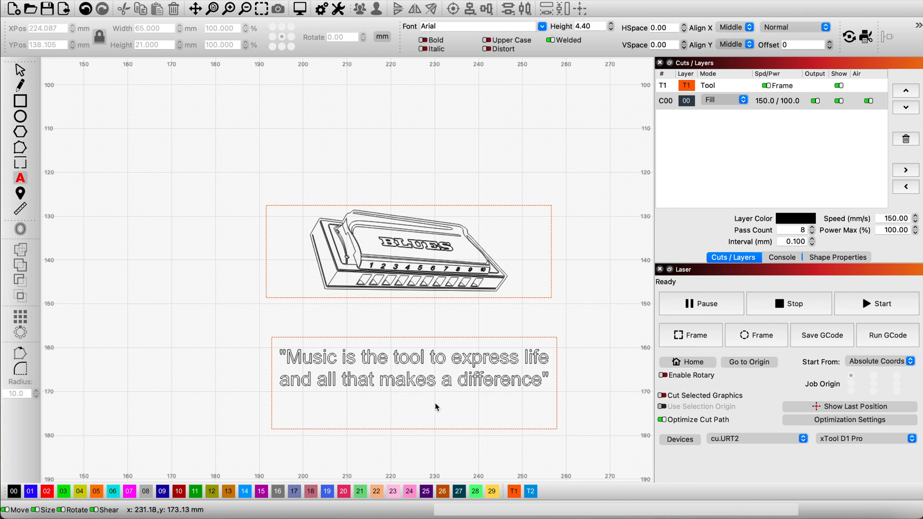
click(422, 406)
text(Her)
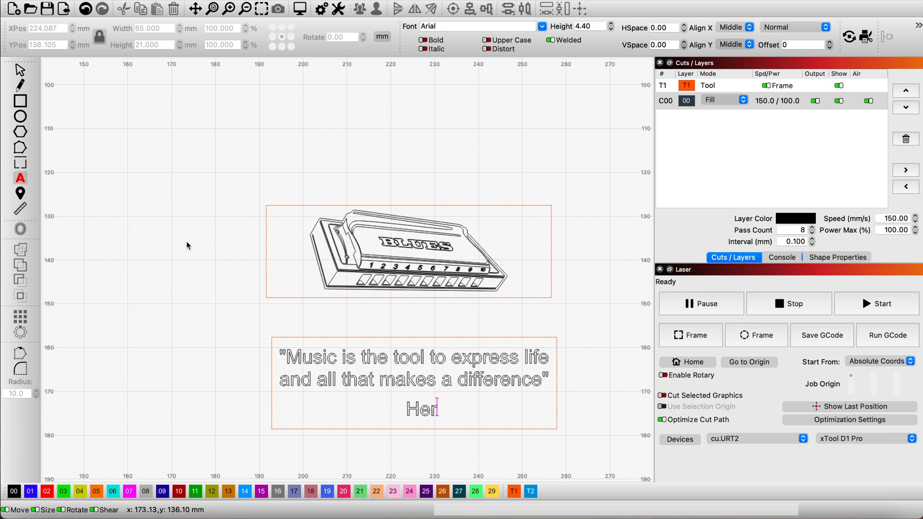
text(Hancock)
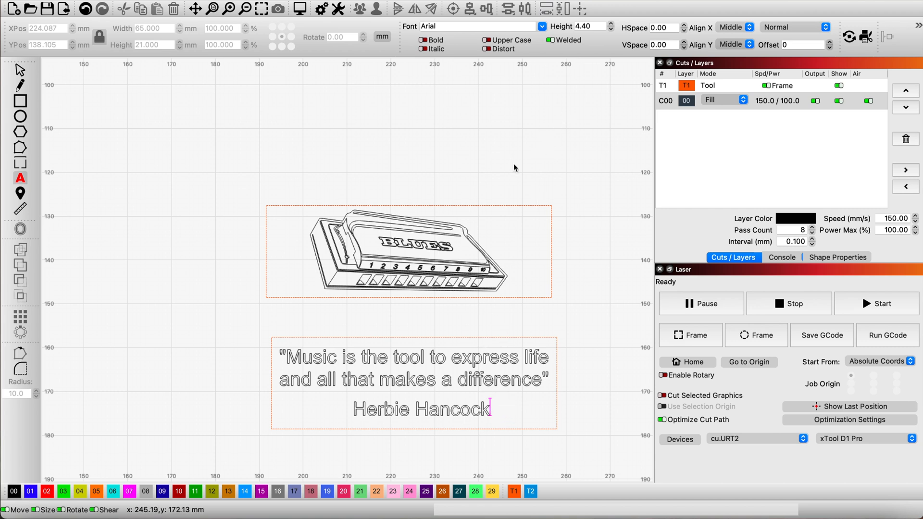
Set the height of the 'Herbie Hancock' text to 3.00 mm and finish text editing.
click(611, 30)
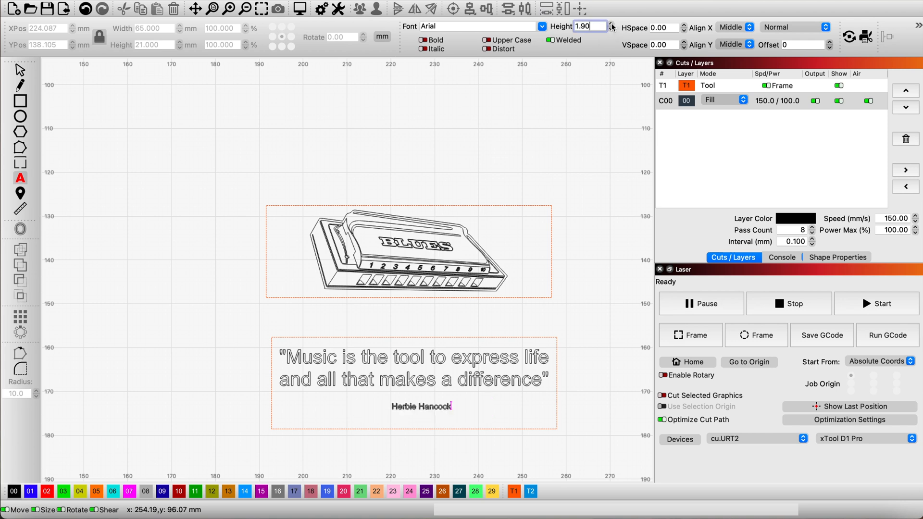
click(612, 25)
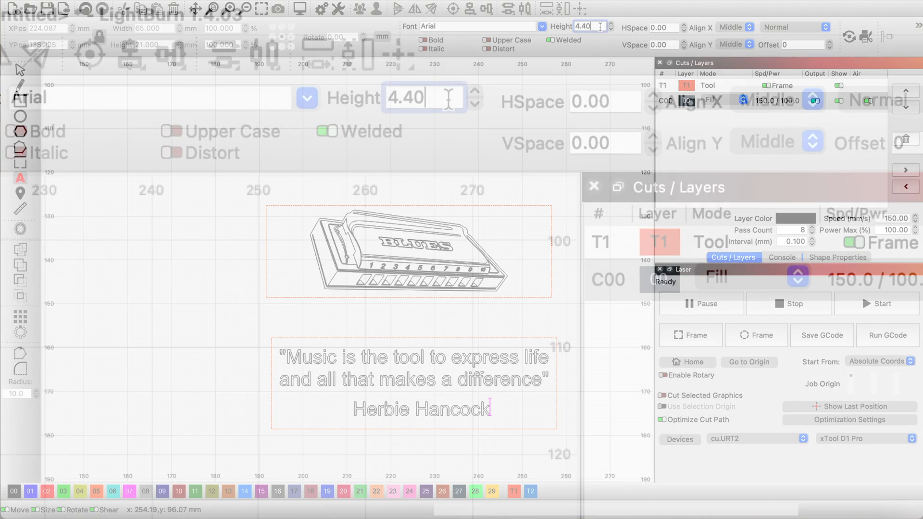
triple_click(599, 26)
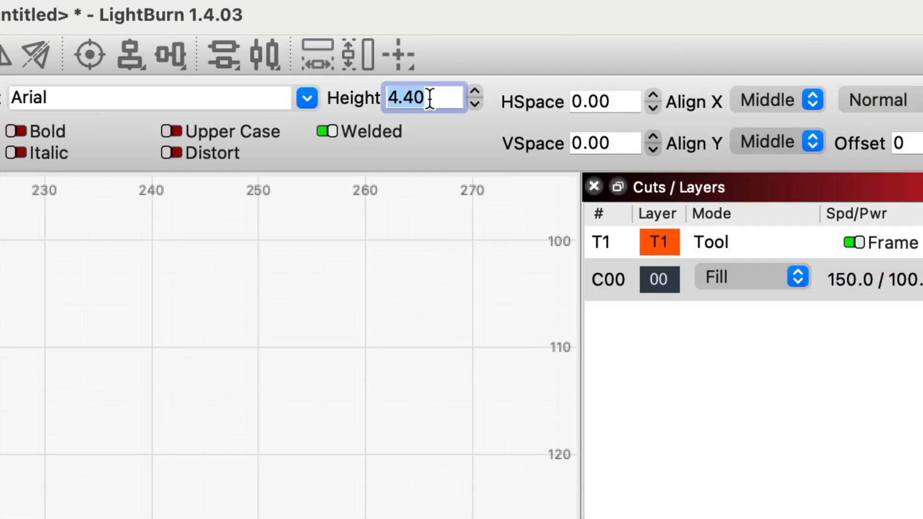
text(3)
key(Return)
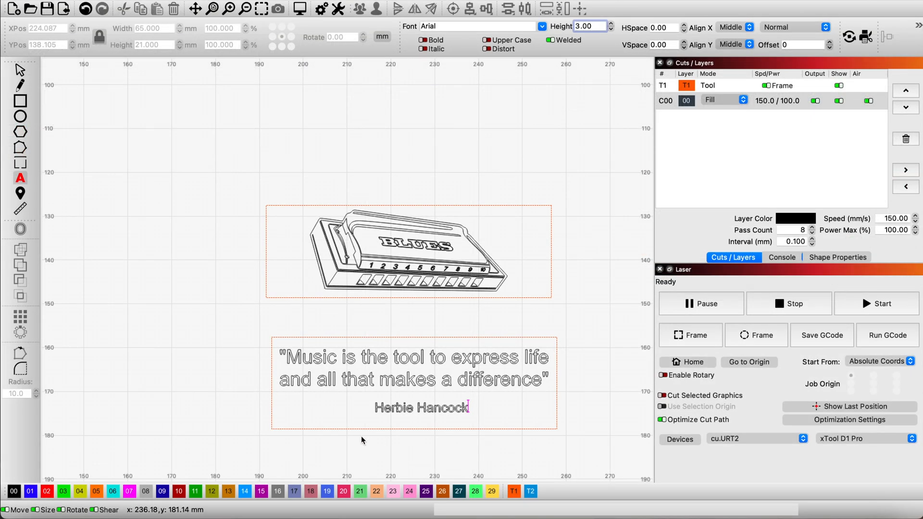
click(337, 396)
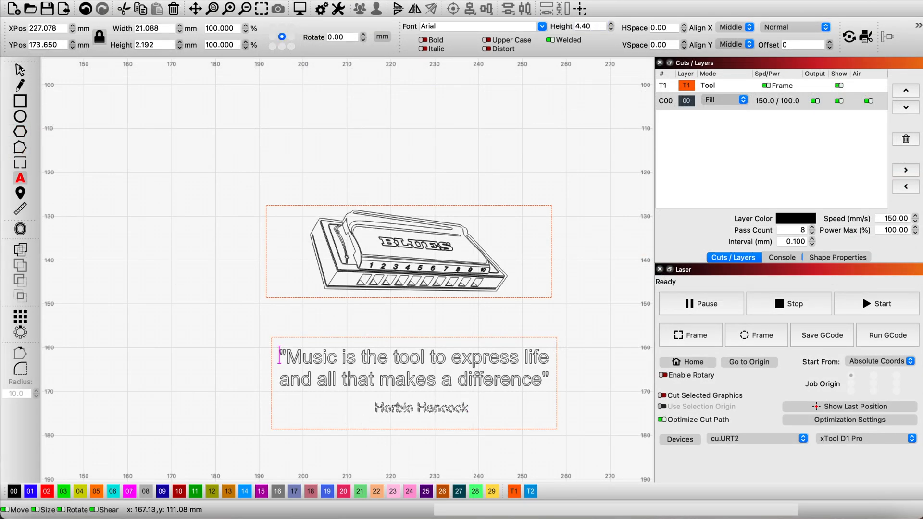
key(Escape)
Move the 'Herbie Hancock' text directly beneath the right end of the quote's second line and clear the selection.
click(420, 408)
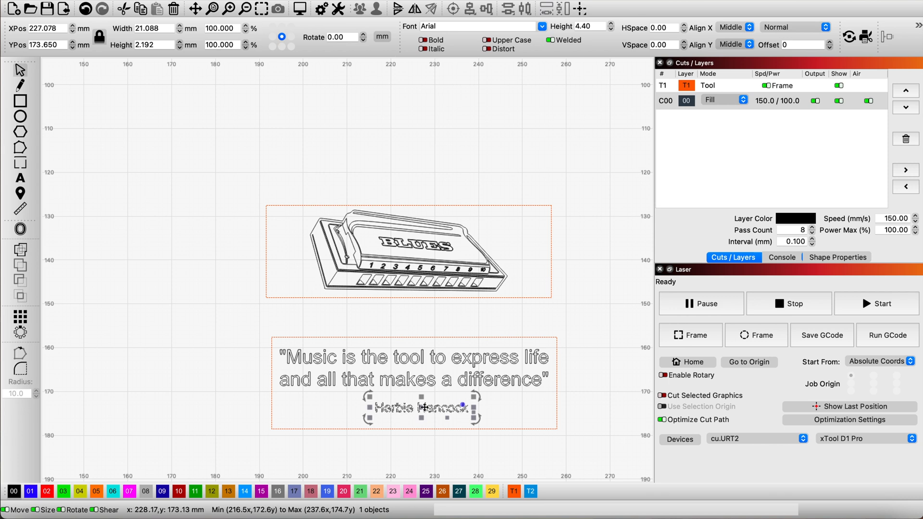
drag(420, 408, 495, 405)
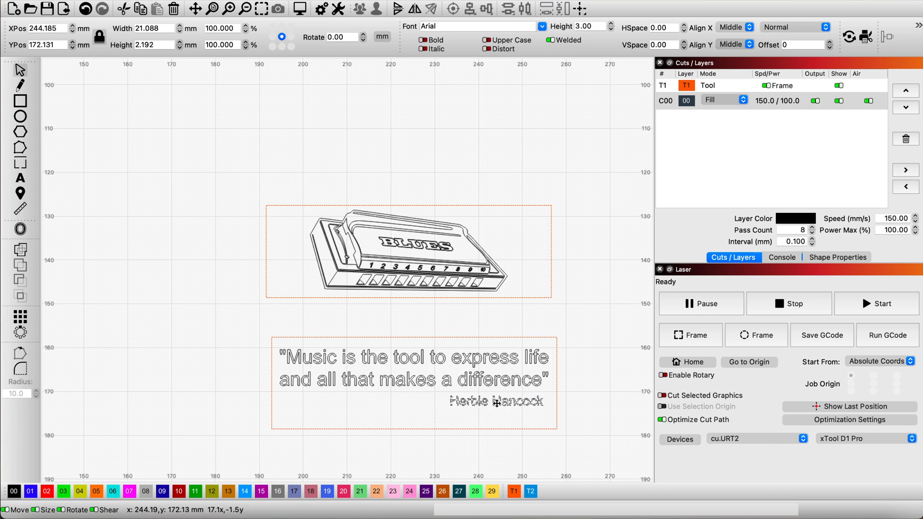
drag(496, 406, 501, 401)
click(186, 400)
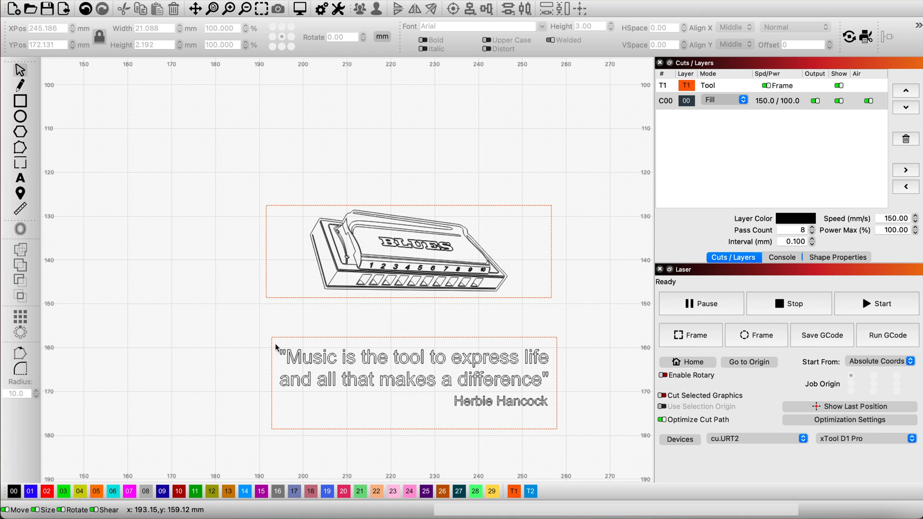
Group the two-line quote with the 'Herbie Hancock' text and clear the selection.
drag(312, 399, 552, 424)
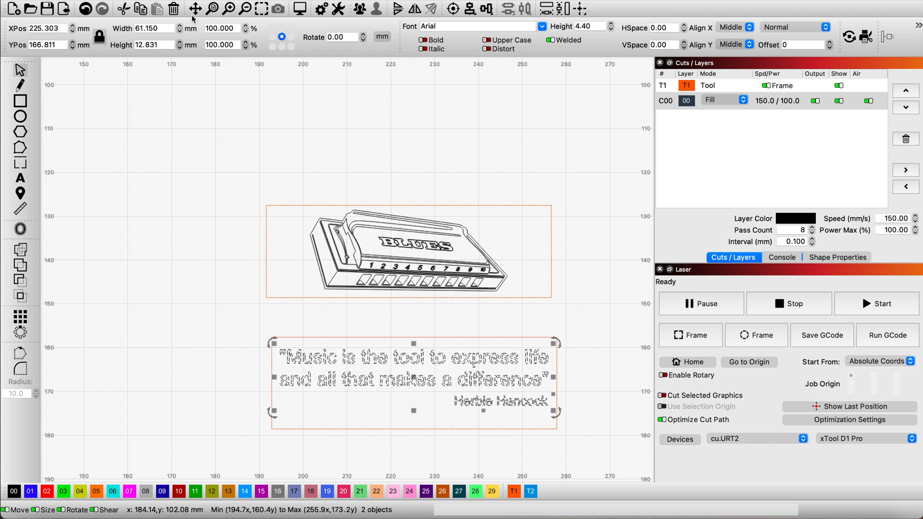
click(168, 0)
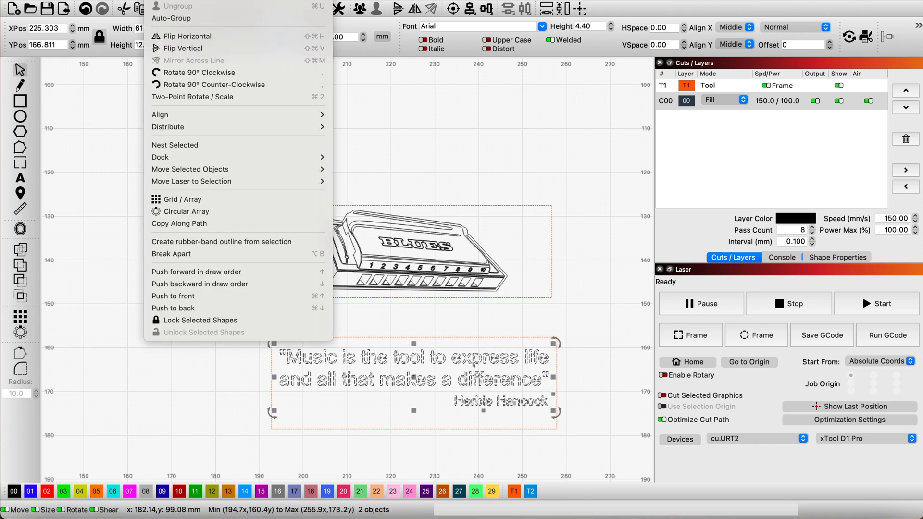
click(178, 0)
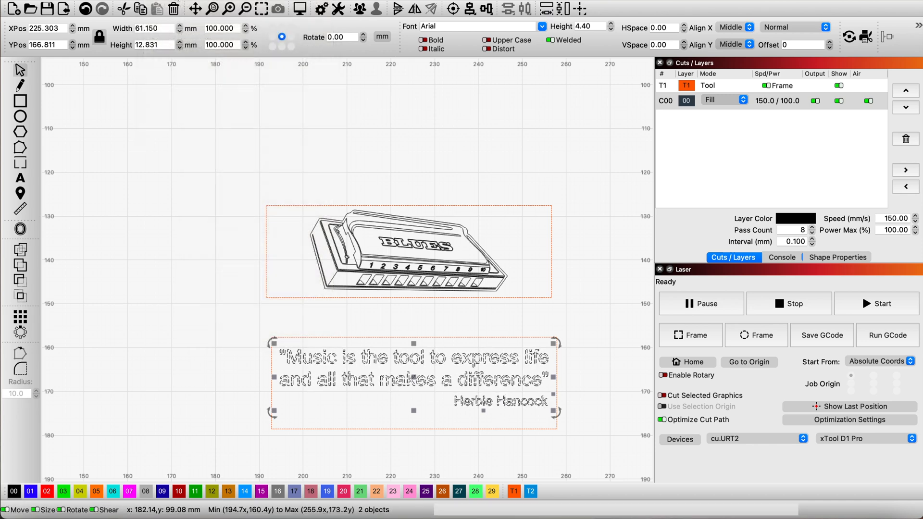
click(568, 403)
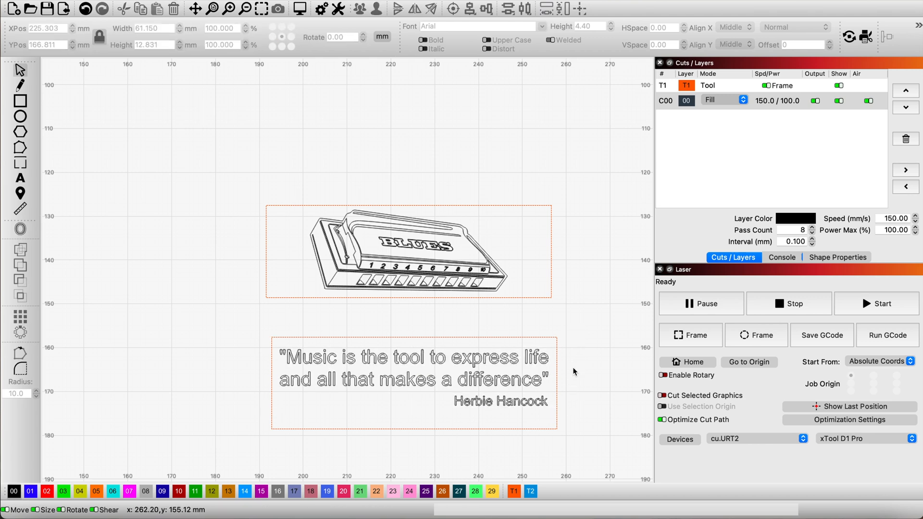
Align the grouped text and the lower rectangle with Align H-Center and clear the selection.
drag(551, 376, 483, 372)
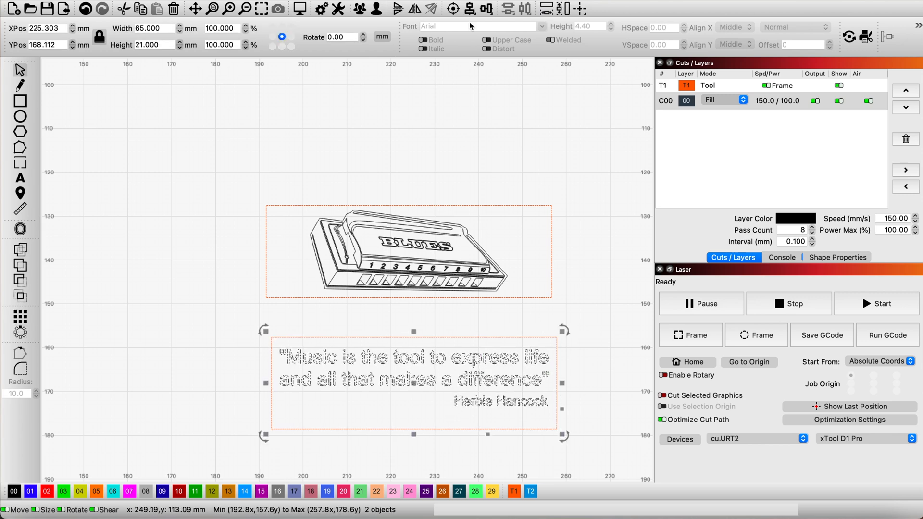
click(485, 12)
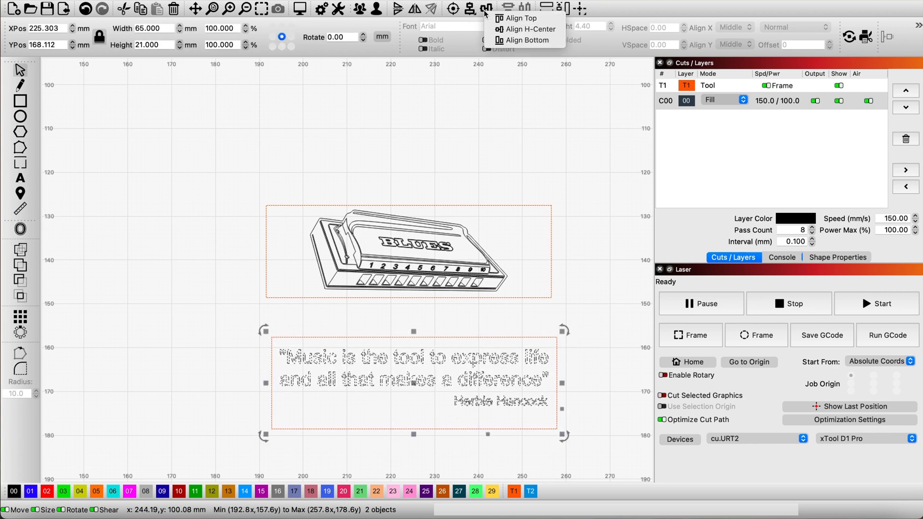
click(512, 30)
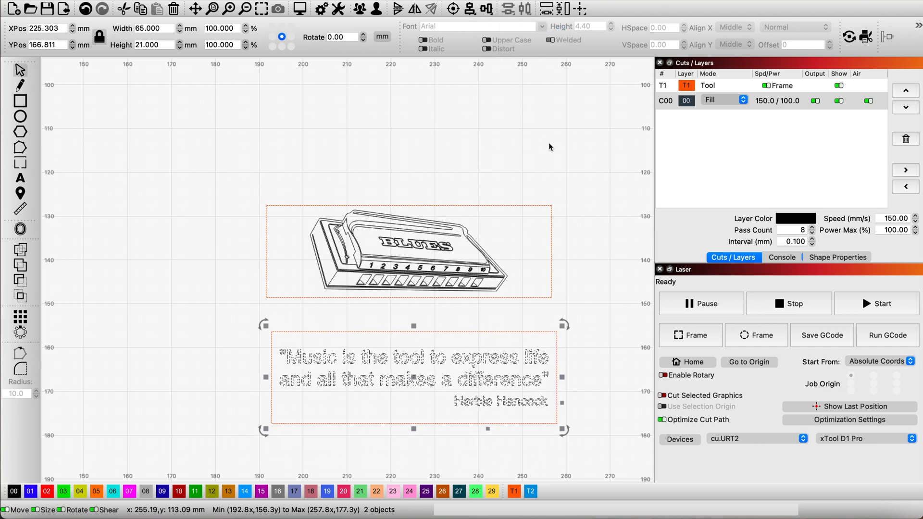
click(608, 275)
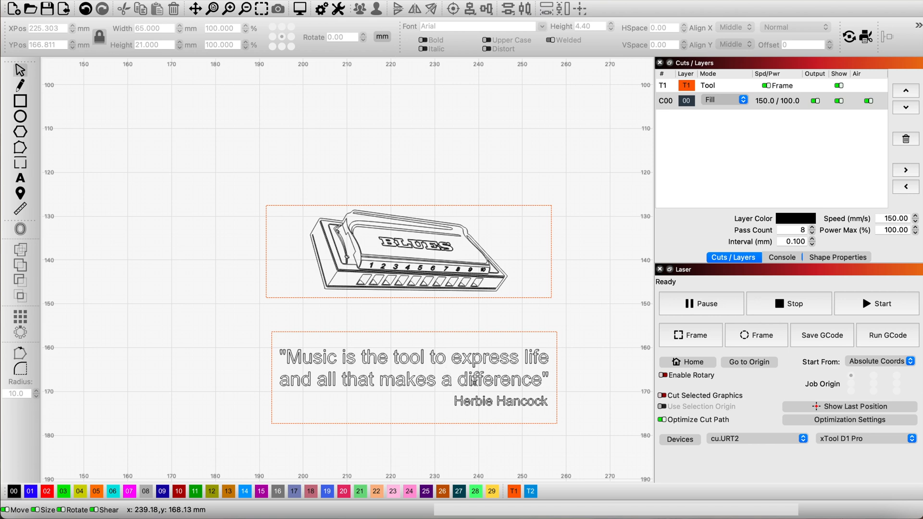
Assign the grouped quote text to the blue layer 01 and open the preview.
click(471, 380)
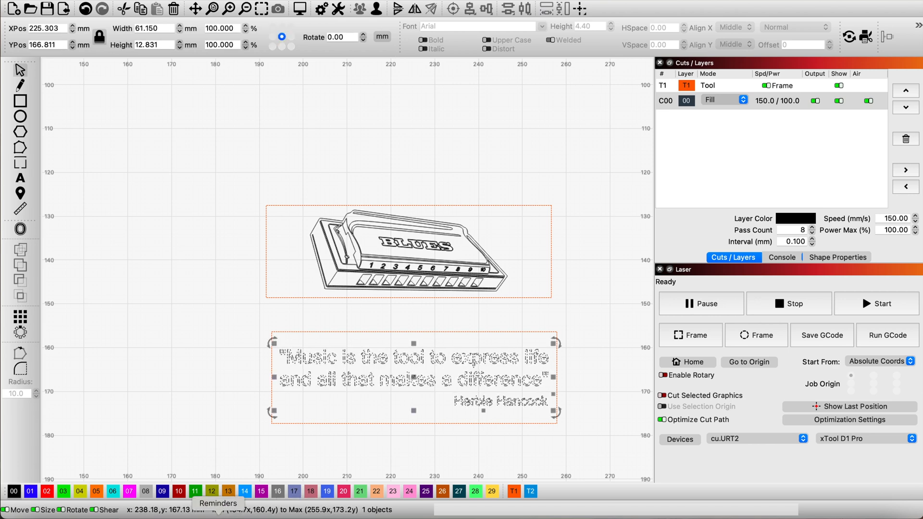
click(31, 491)
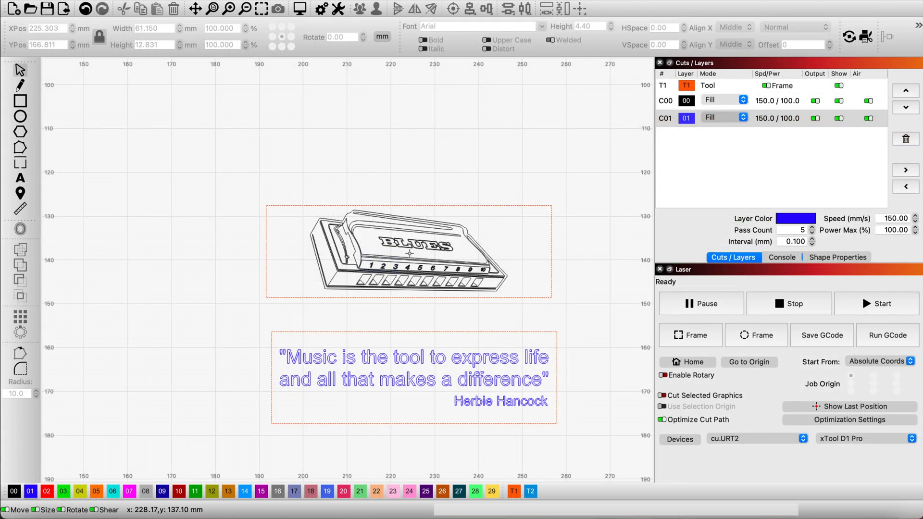
click(306, 10)
Group the blue quote text with the lower rectangle.
scroll(543, 217, up, 3)
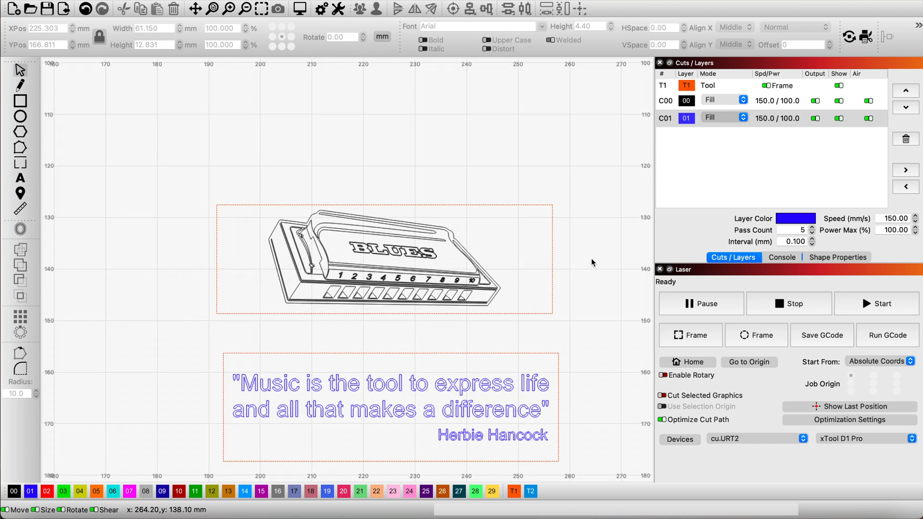
scroll(592, 259, down, 1)
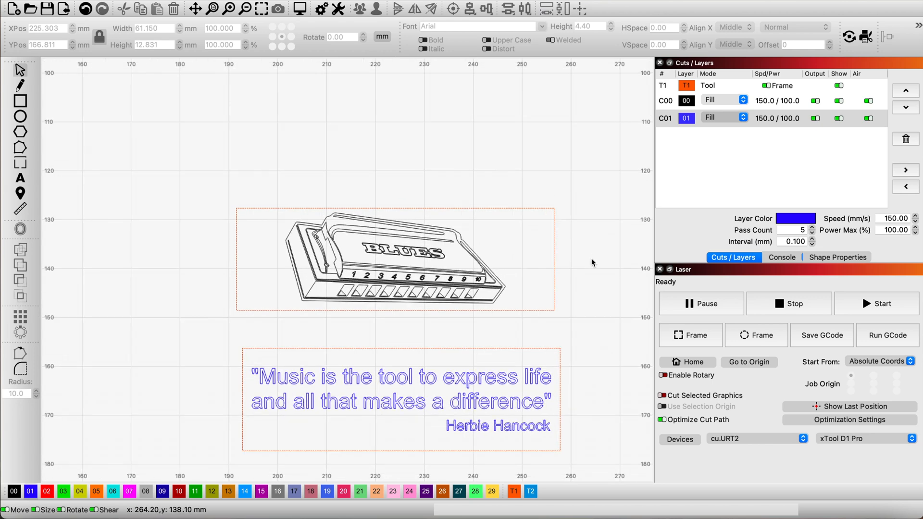
scroll(591, 259, down, 1)
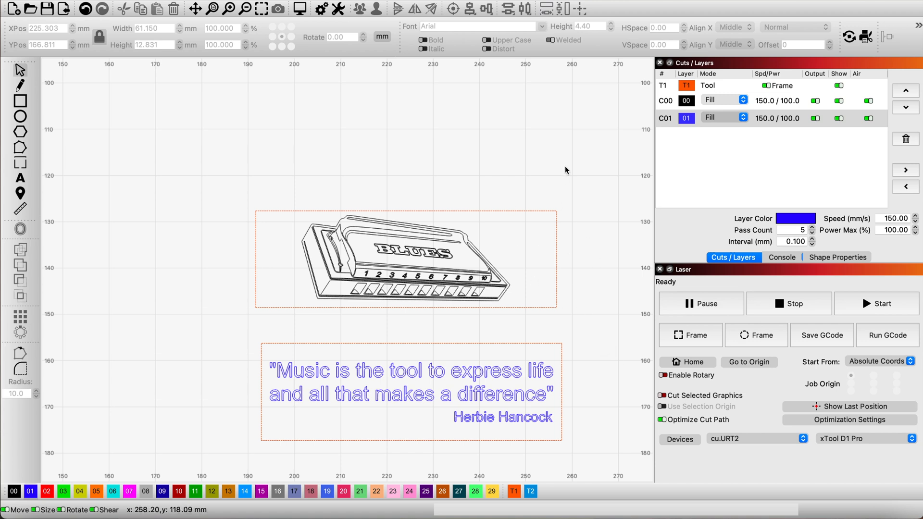
drag(565, 355, 577, 417)
drag(573, 326, 231, 455)
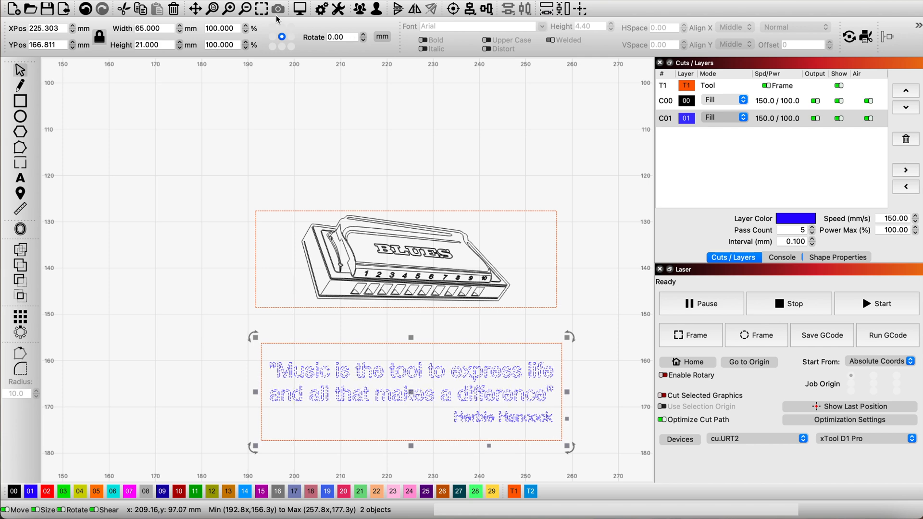
click(165, 1)
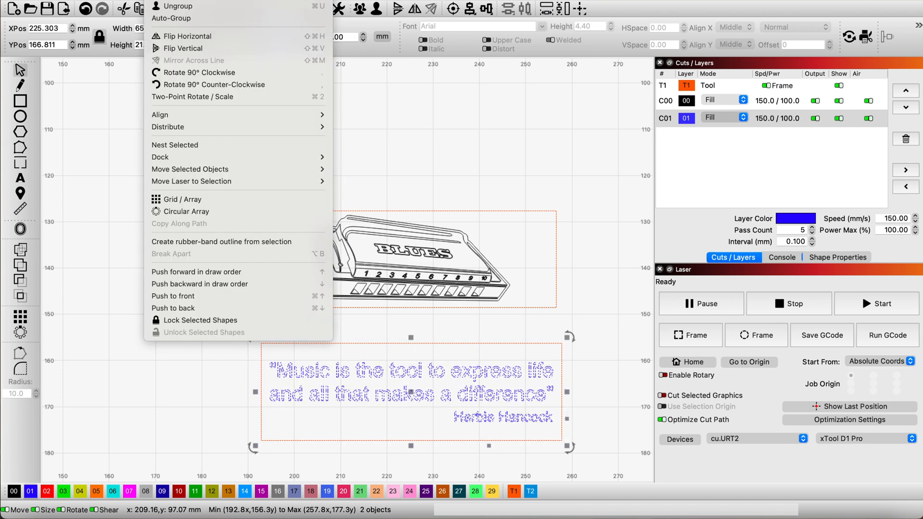
click(172, 1)
Group the harmonica drawing with the upper rectangle and clear the selection.
mouse_move(567, 181)
mouse_down()
mouse_move(566, 302)
mouse_move(487, 321)
mouse_move(338, 307)
mouse_move(230, 317)
mouse_up()
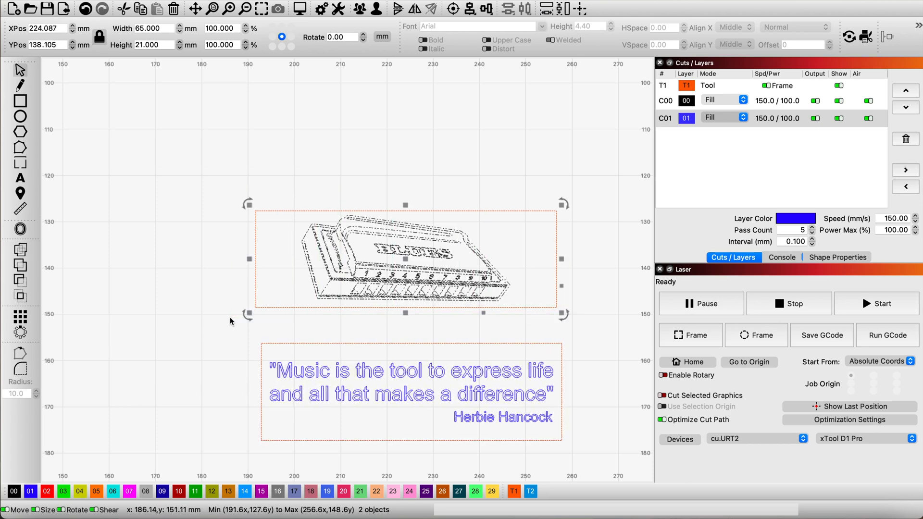
click(156, 0)
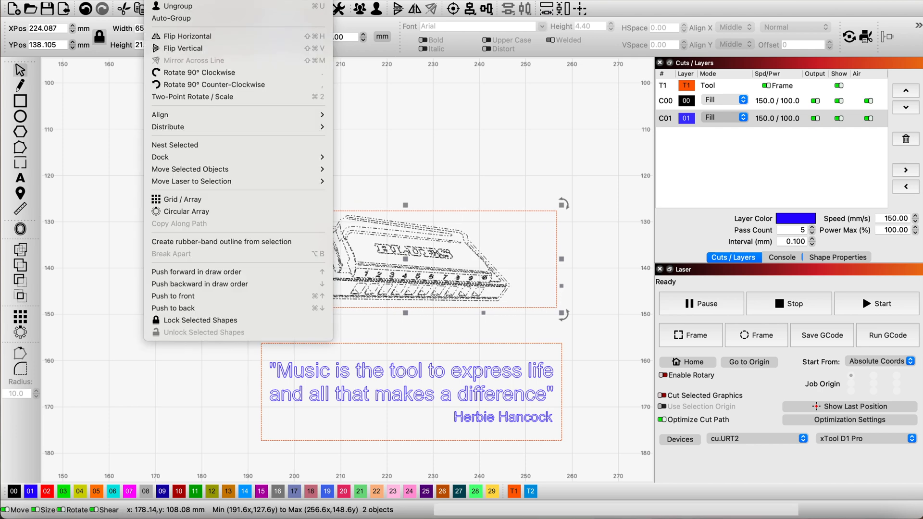
click(159, 1)
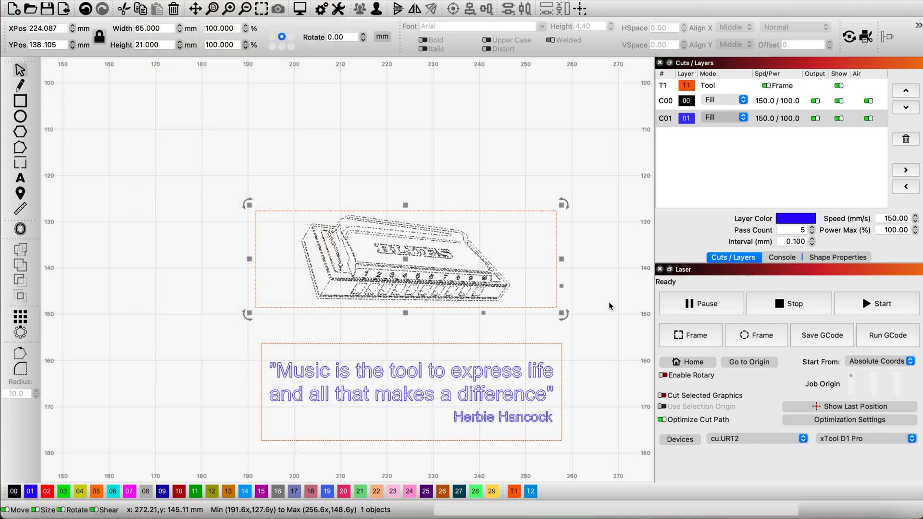
click(578, 275)
Stack the harmonica and quote groups on each other with Align V-Center and Align H-Center, and clear the selection.
drag(581, 371, 527, 269)
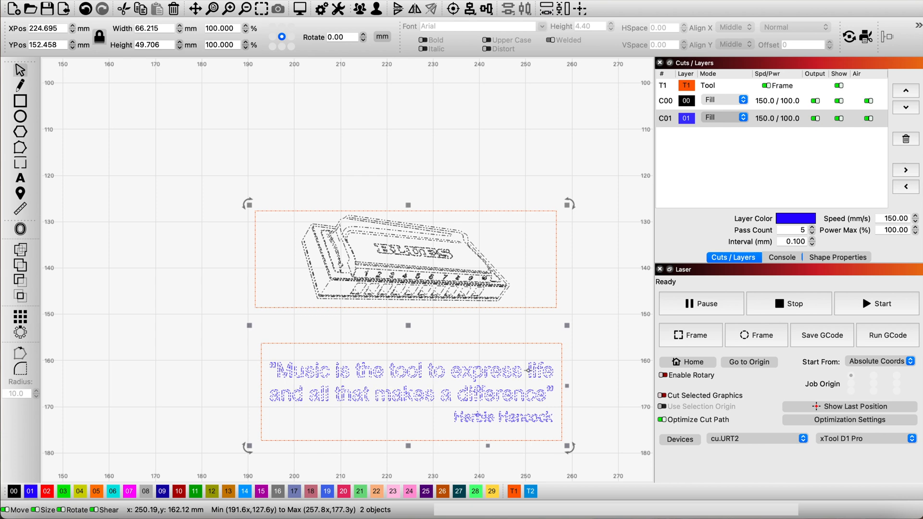
click(468, 10)
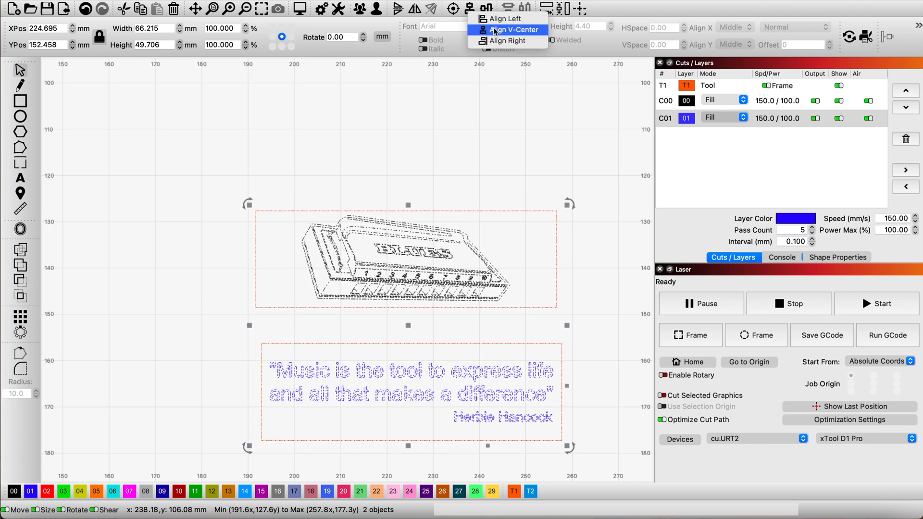
click(505, 29)
click(488, 12)
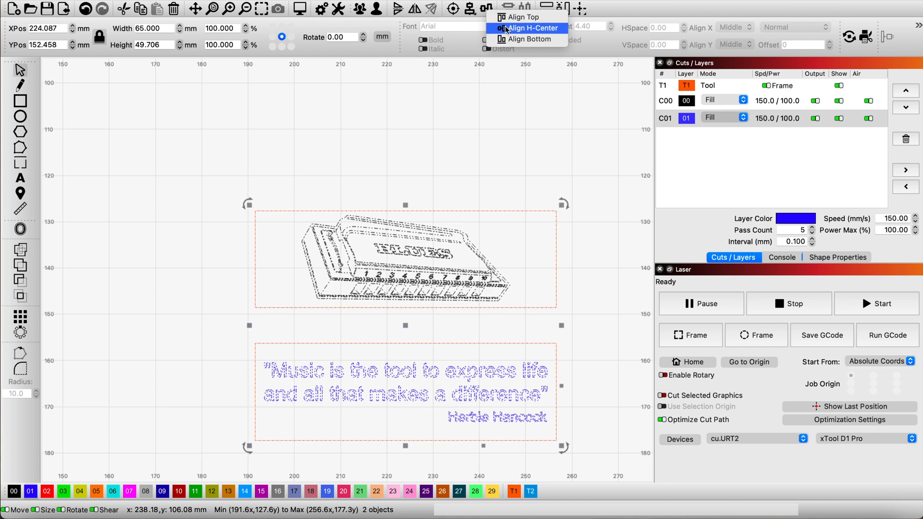
click(507, 27)
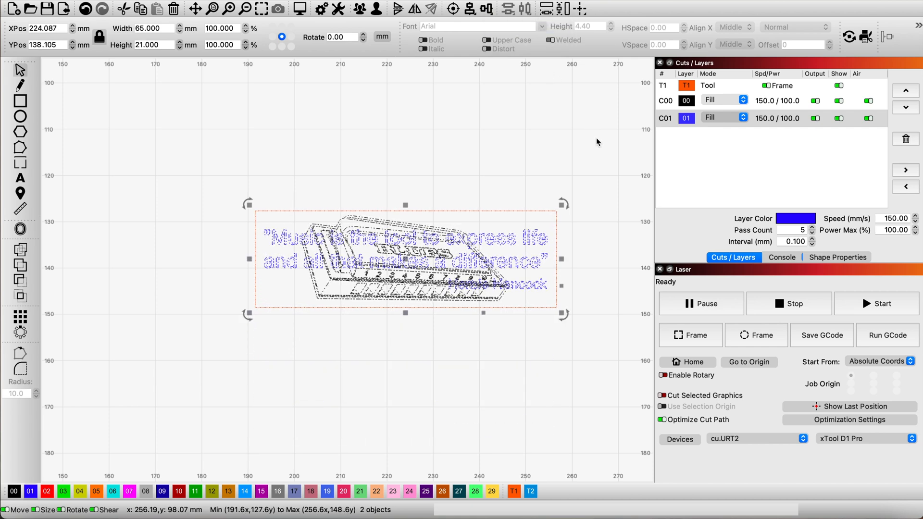
click(601, 169)
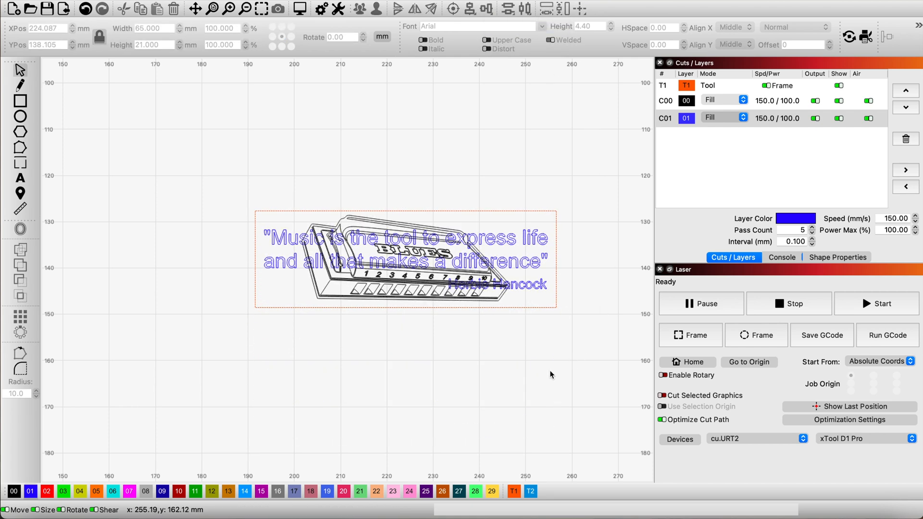